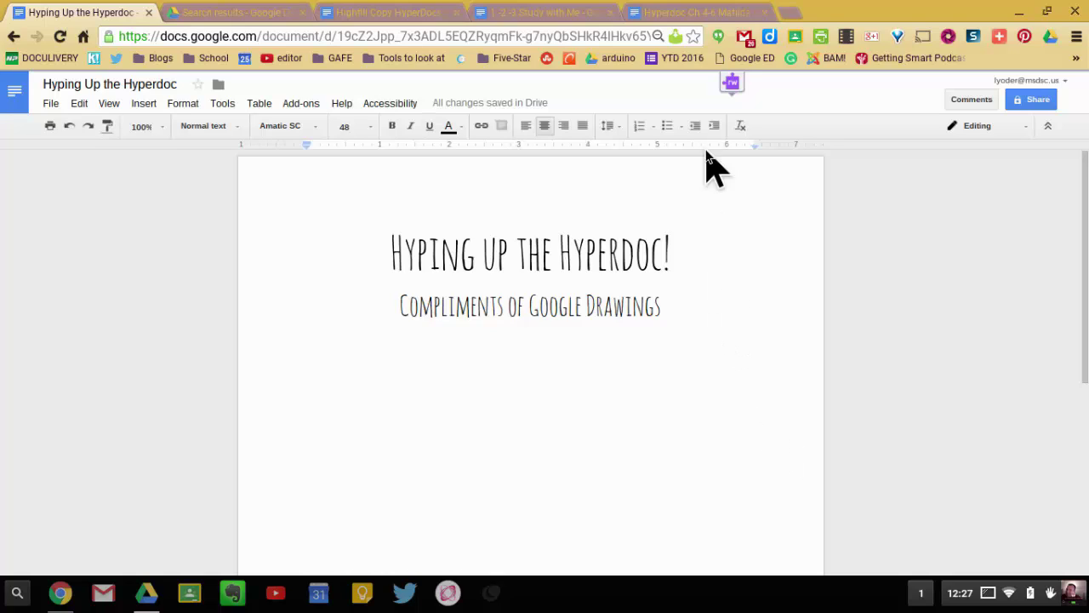
- Look through the Hyperdoc Ch 4-6 Matilda Group Work document for reference
click(678, 15)
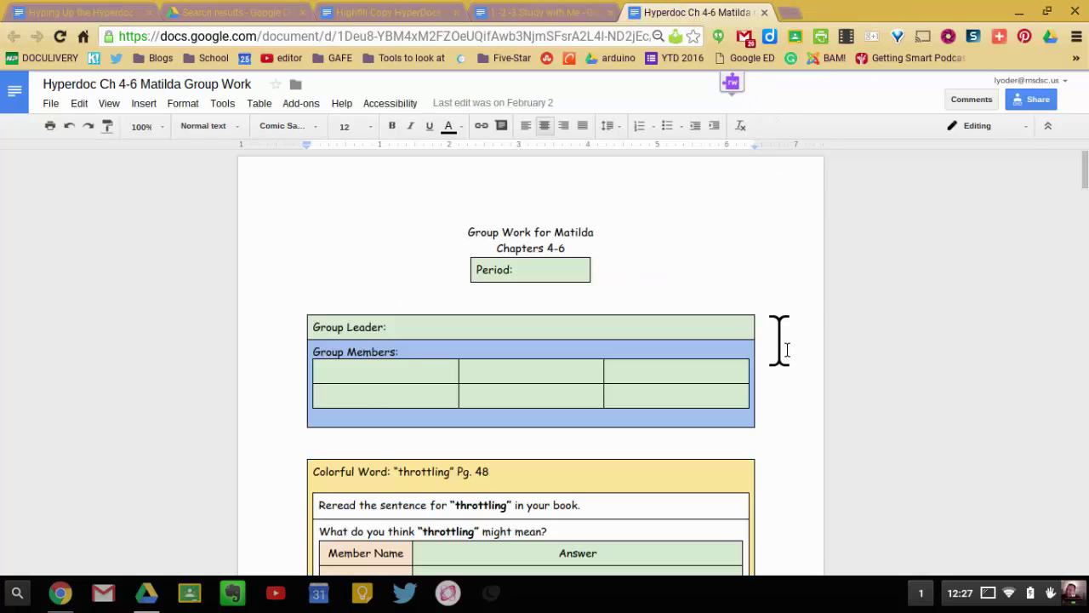
scroll(780, 341, down, 1)
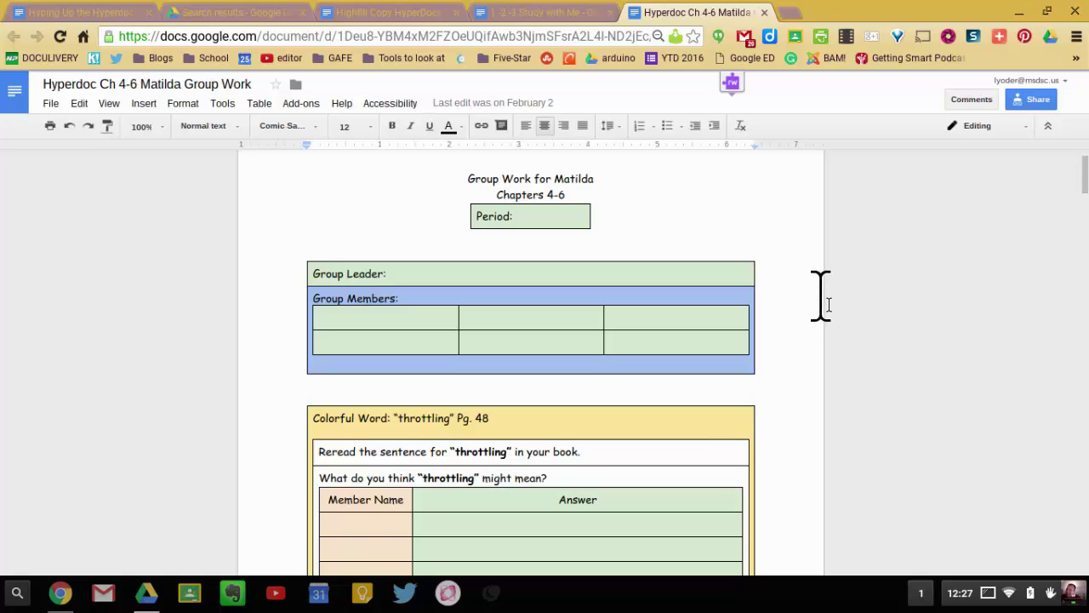
scroll(820, 296, down, 1)
scroll(800, 364, down, 2)
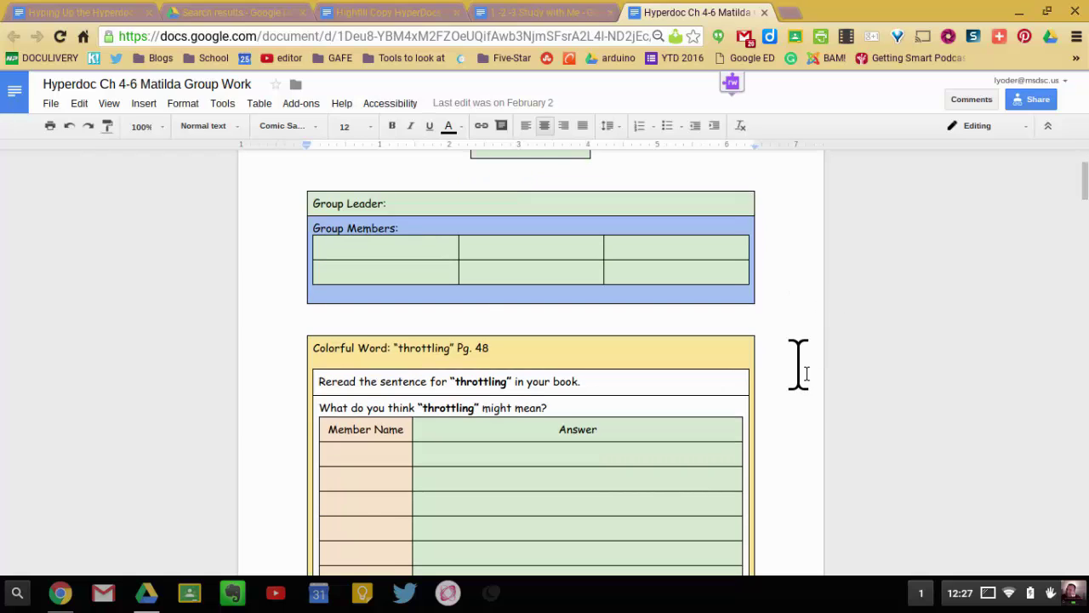
scroll(800, 365, up, 3)
scroll(794, 367, down, 1)
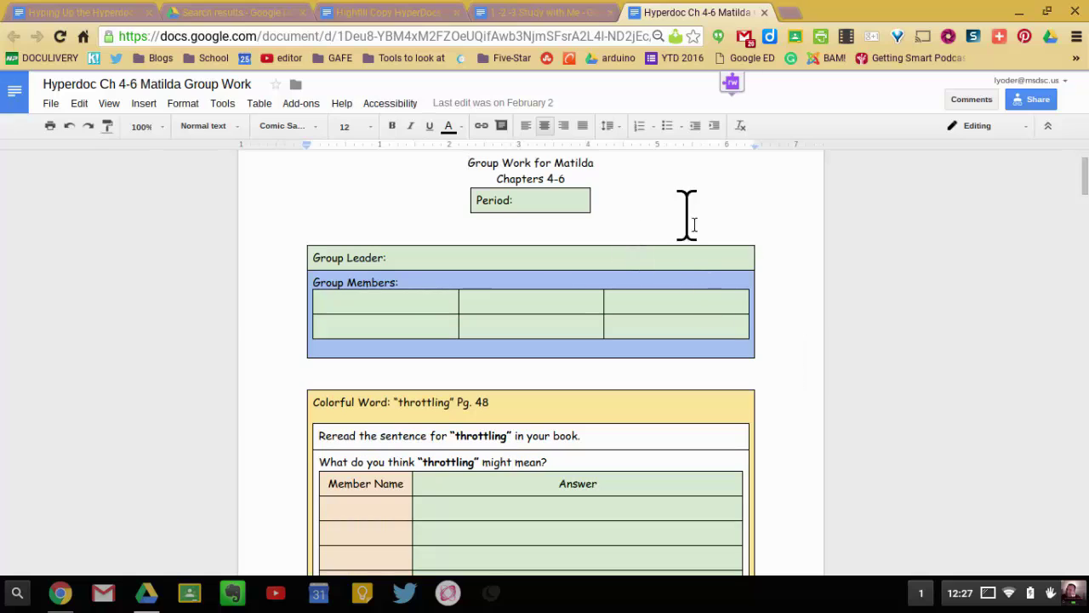
scroll(859, 366, down, 3)
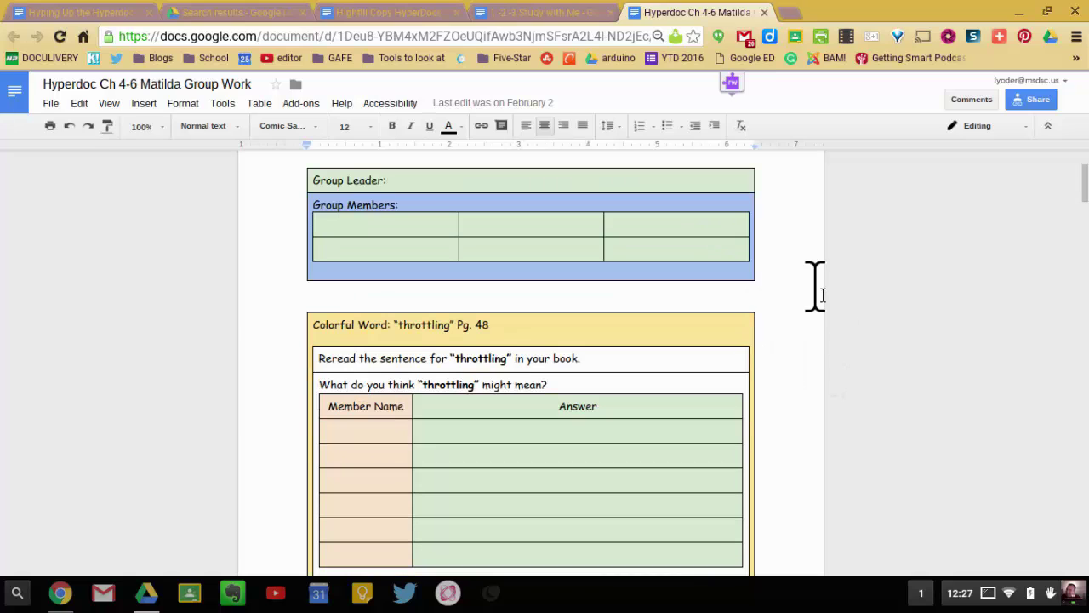
scroll(813, 375, down, 1)
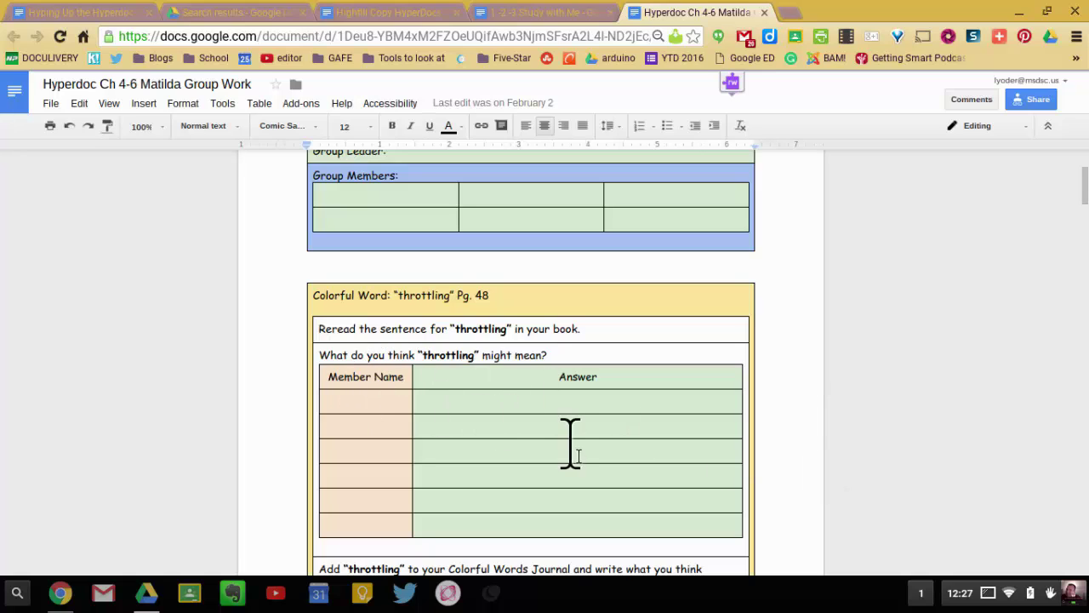
scroll(637, 337, up, 4)
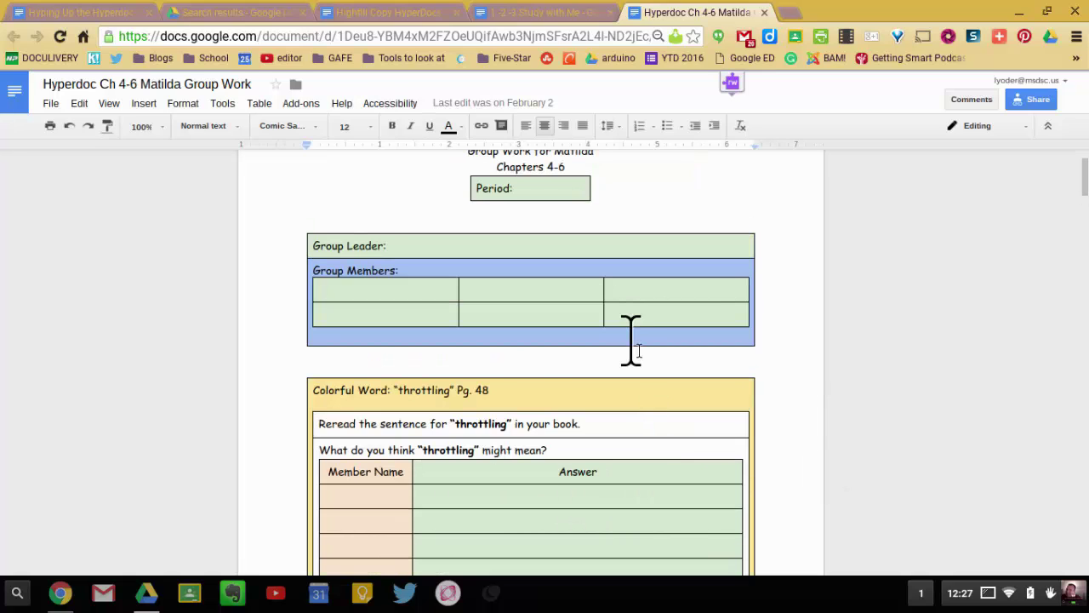
scroll(638, 338, down, 3)
scroll(706, 332, down, 4)
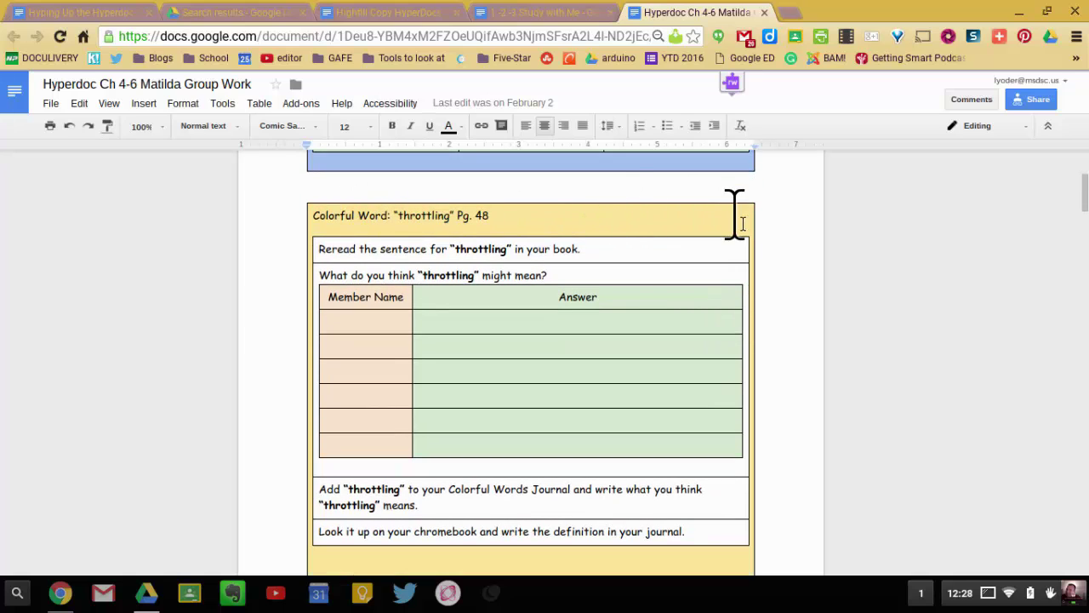
scroll(691, 423, down, 15)
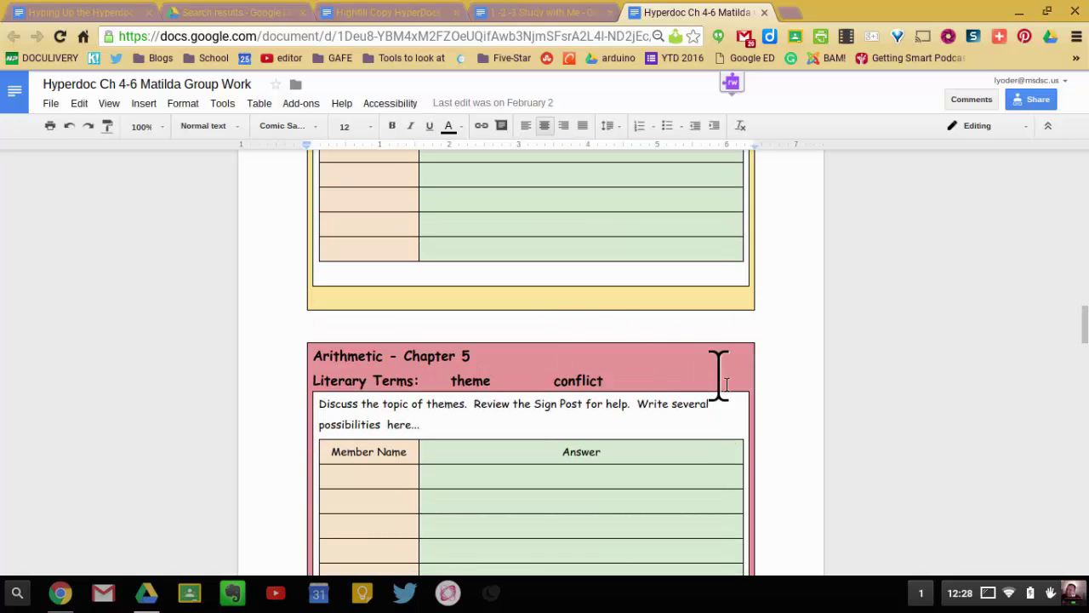
scroll(707, 426, down, 4)
scroll(706, 425, down, 5)
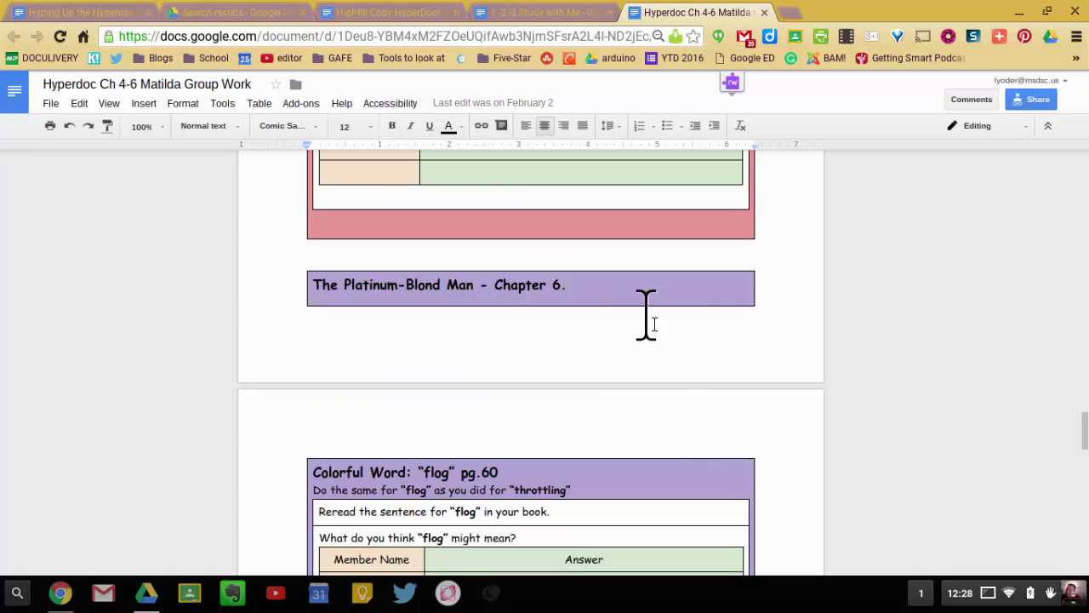
scroll(627, 318, down, 4)
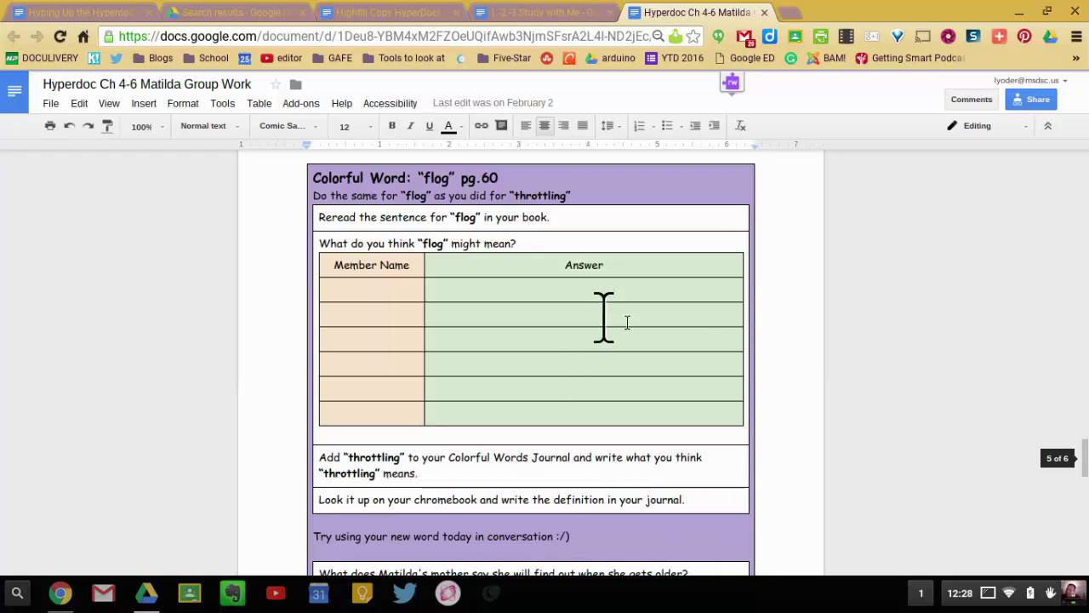
scroll(618, 408, up, 10)
scroll(693, 416, up, 10)
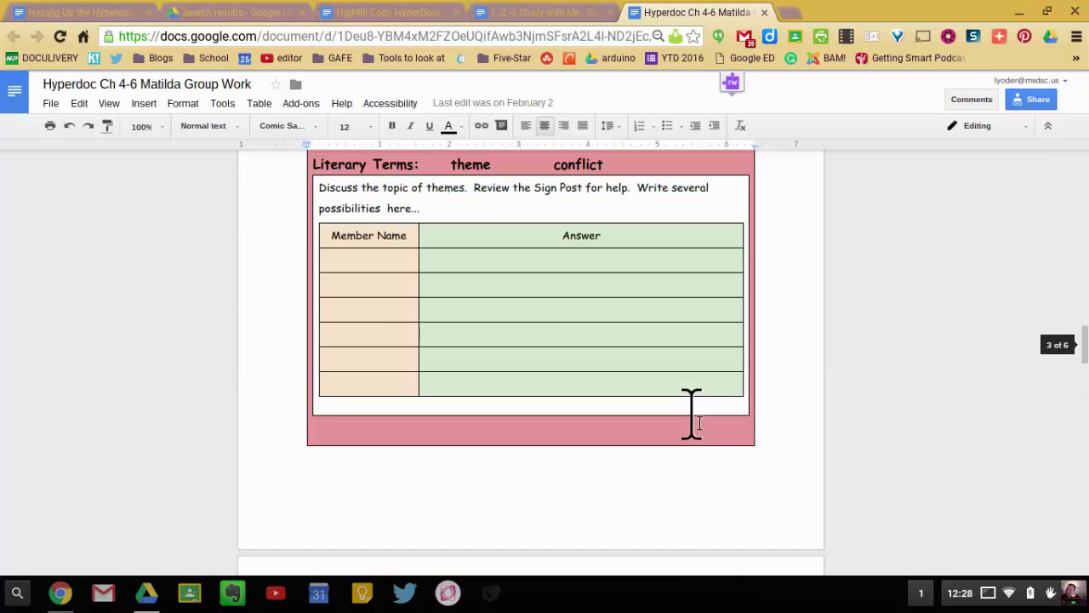
scroll(690, 415, up, 10)
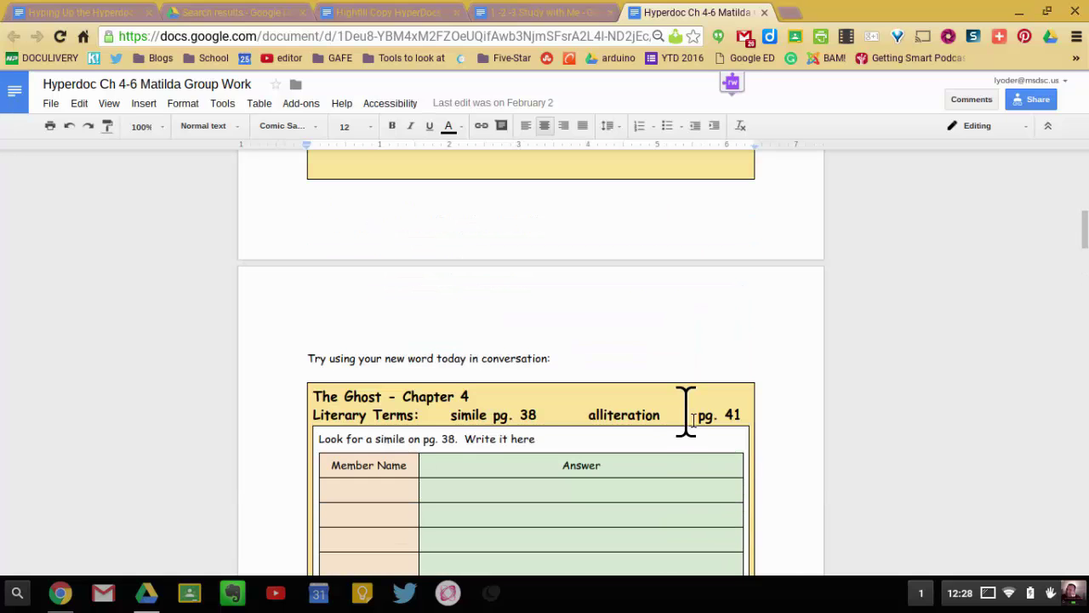
scroll(688, 413, up, 5)
- Back in Hyping Up the Hyperdoc, insert a 2x4 table beneath the subtitle
key(ctrl+1)
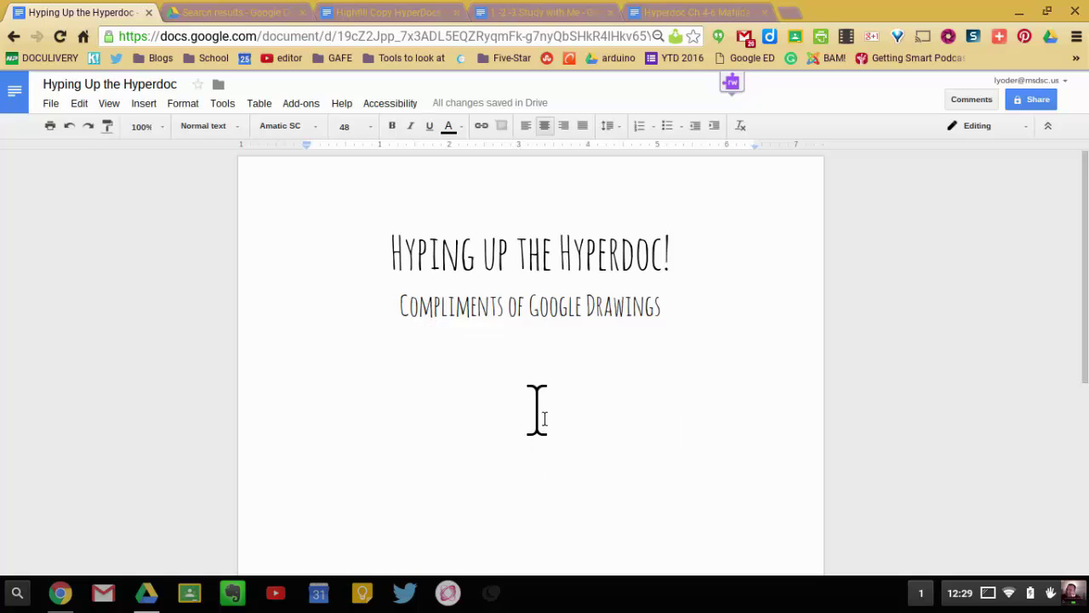
click(144, 105)
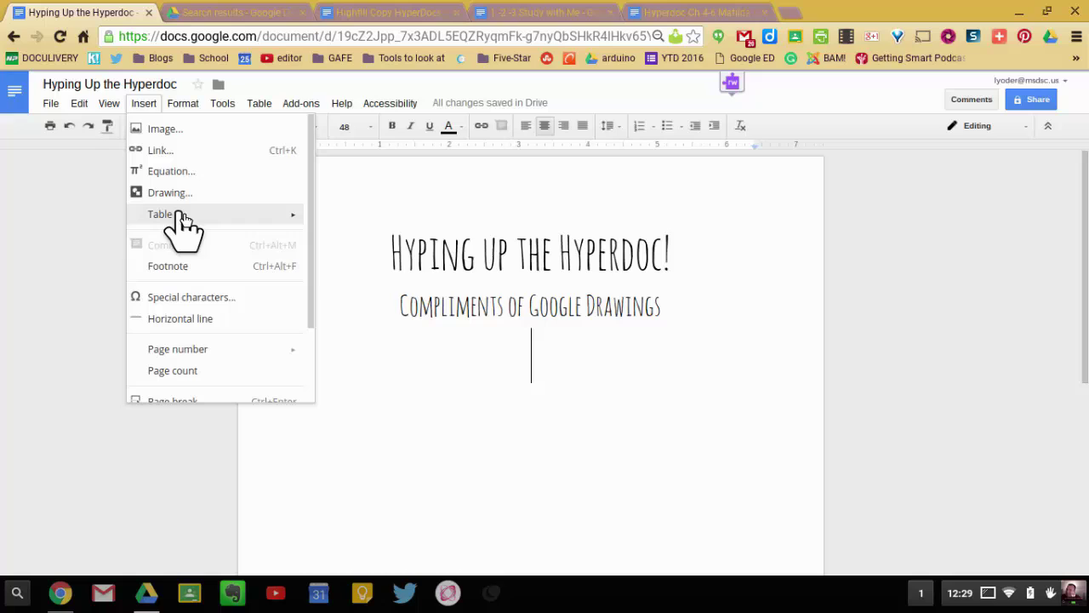
mouse_move(182, 216)
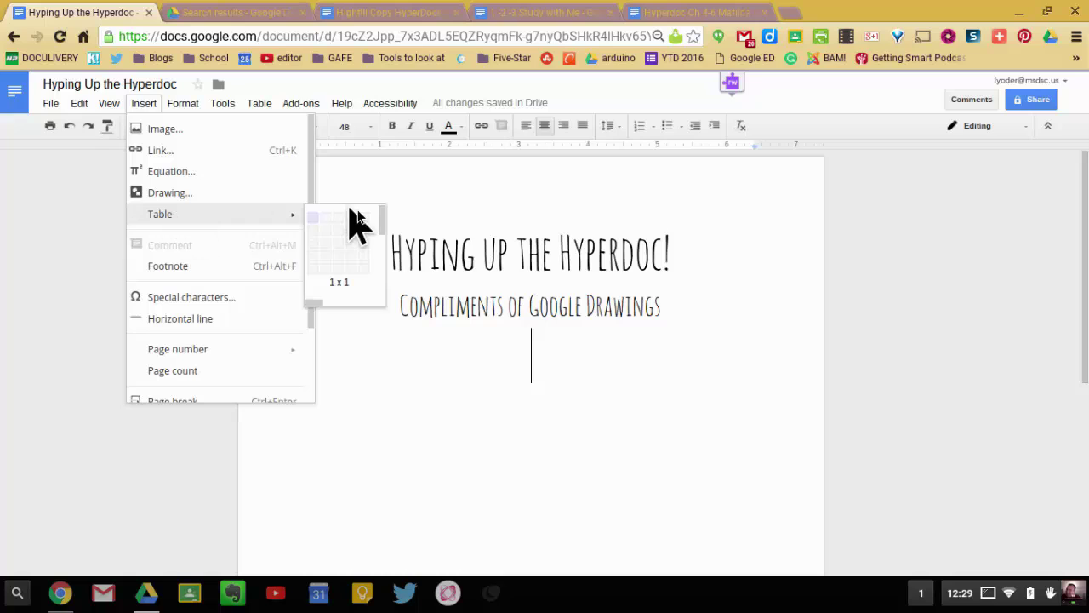
click(332, 271)
- Delete the empty line above the new table
scroll(809, 405, down, 2)
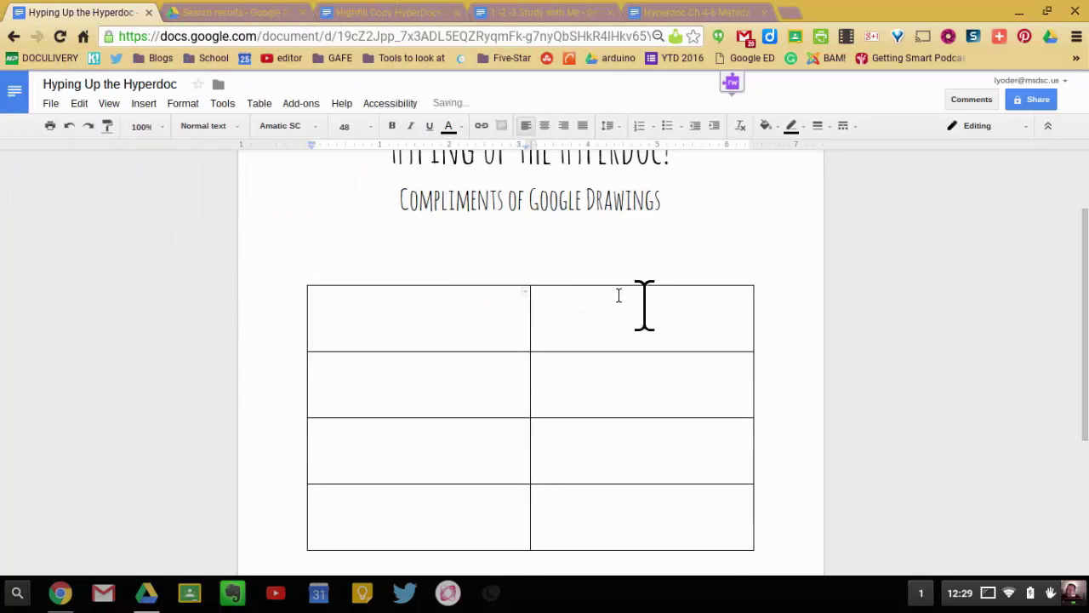
click(574, 262)
key(ctrl+shift+l)
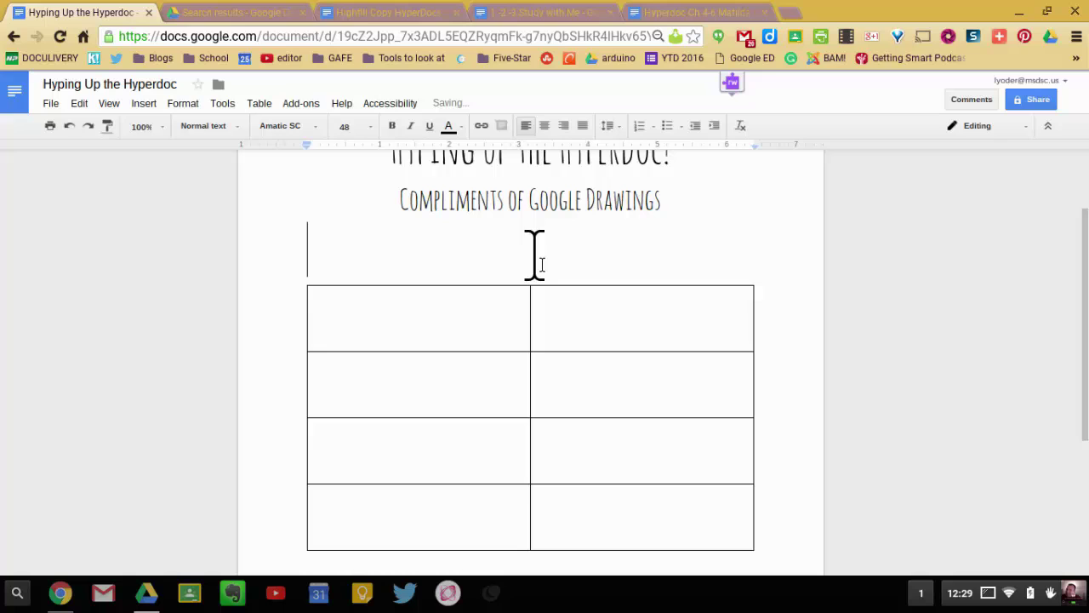
key(BackSpace)
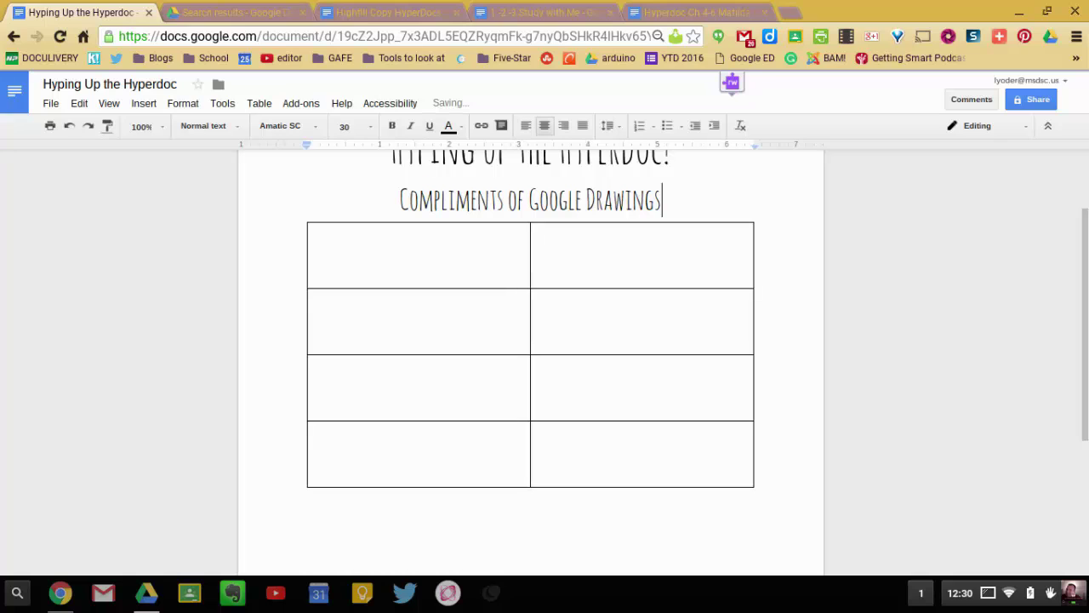
- Merge the two top-row cells of the table into one cell
click(482, 252)
drag(492, 265, 645, 256)
right_click(645, 256)
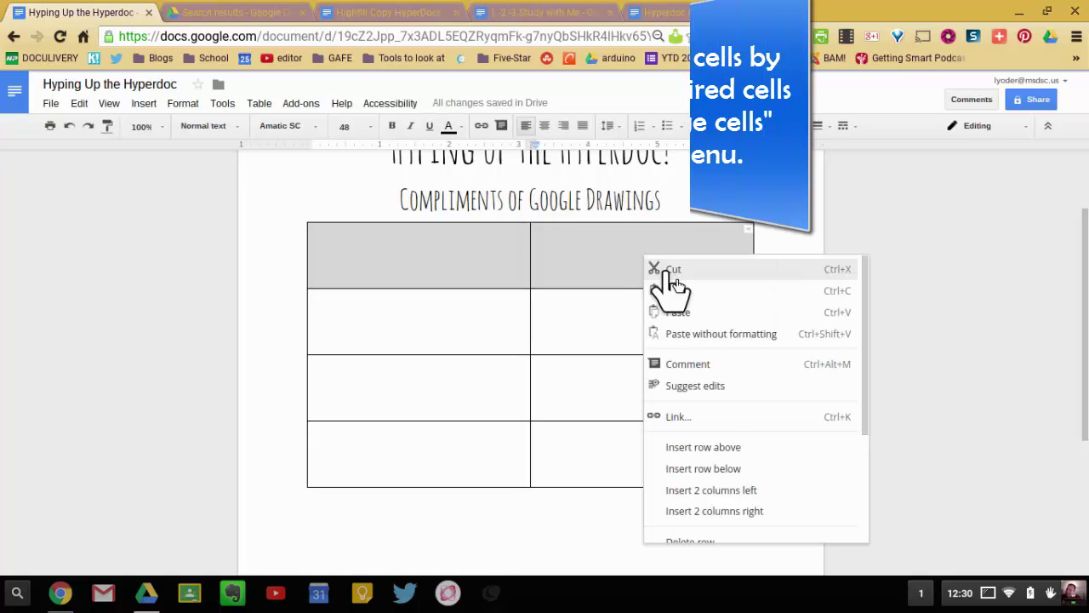
scroll(725, 460, down, 2)
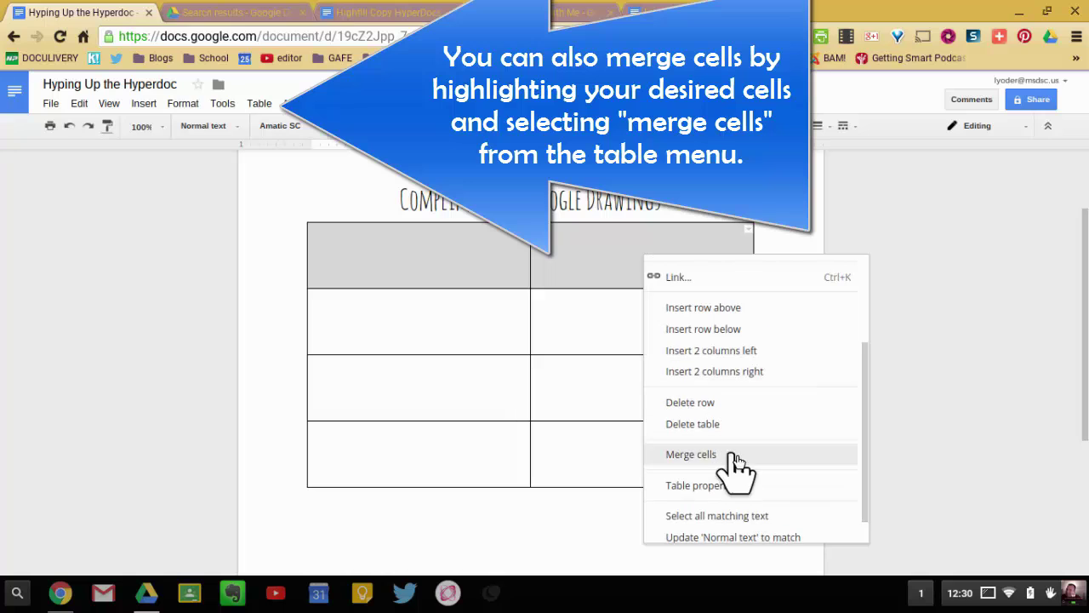
click(729, 454)
scroll(627, 413, down, 2)
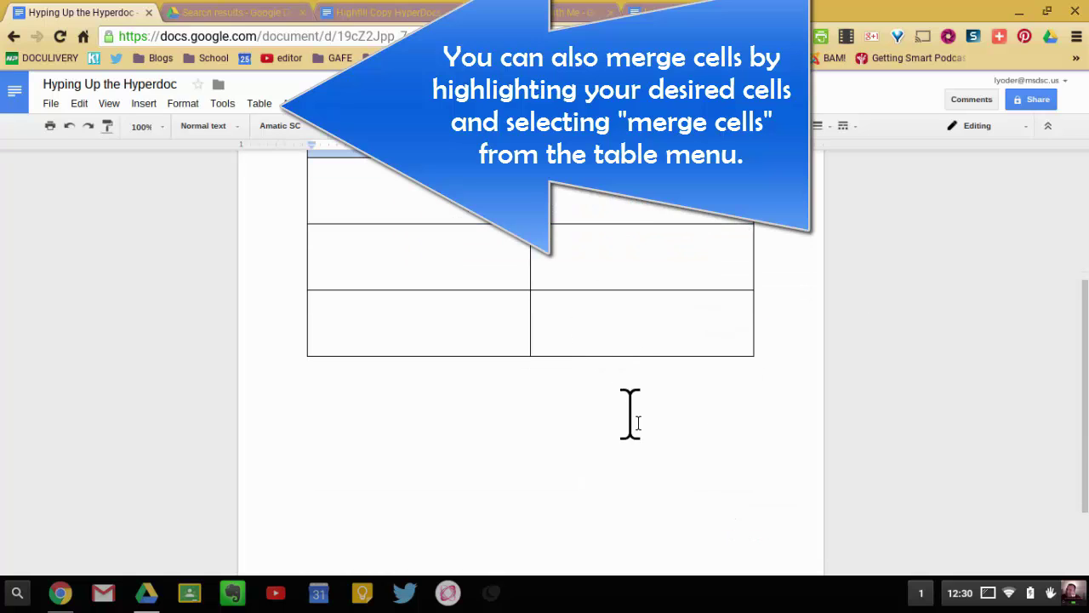
scroll(605, 381, up, 3)
- Type the centred heading 'Old Yeller Study' in the merged cell and start a new line
click(472, 320)
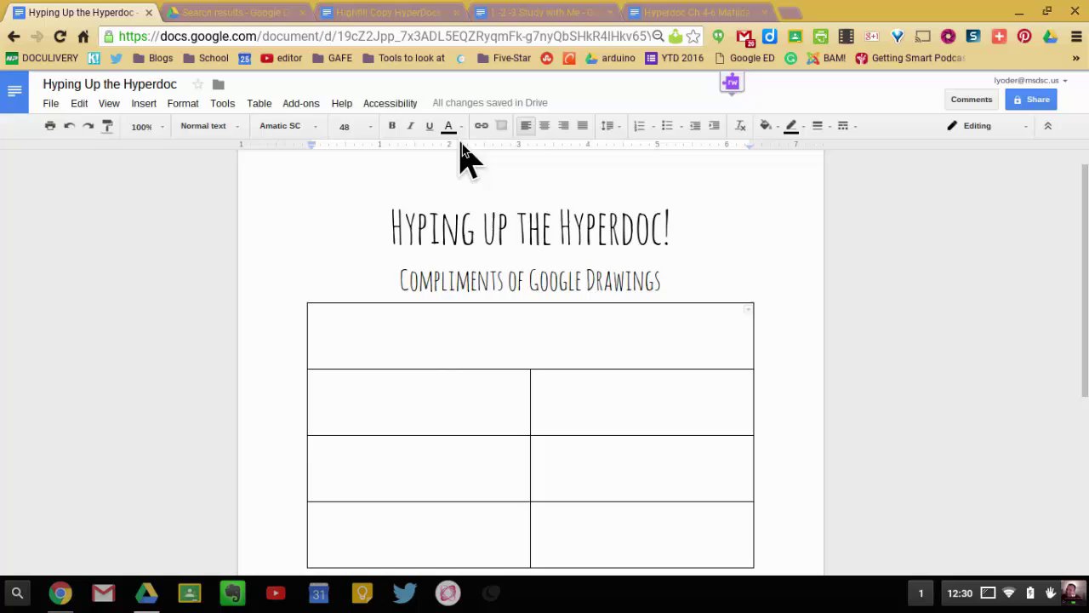
click(544, 125)
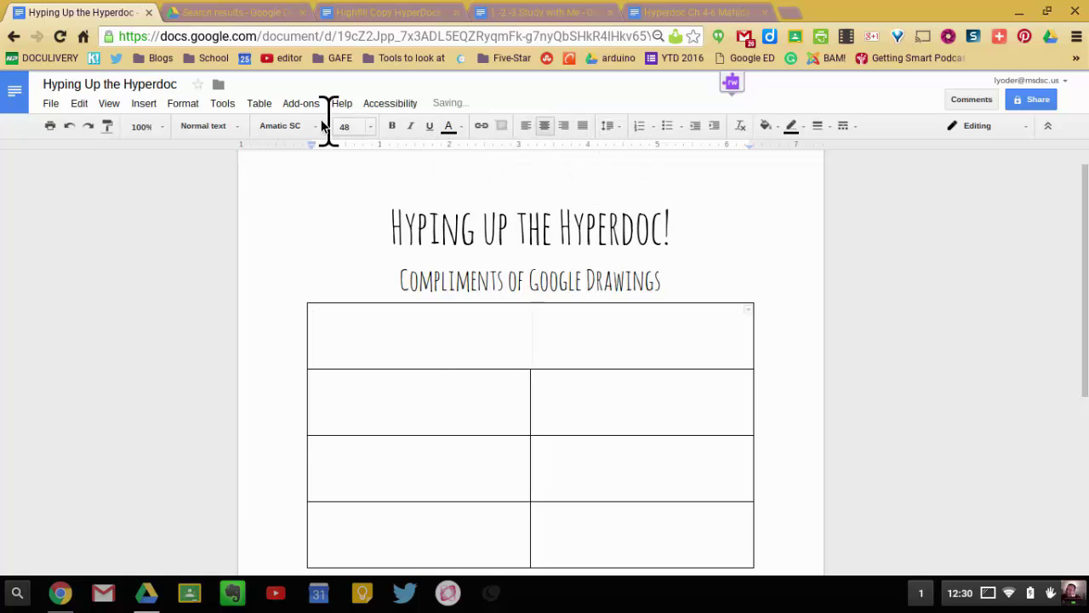
text(O)
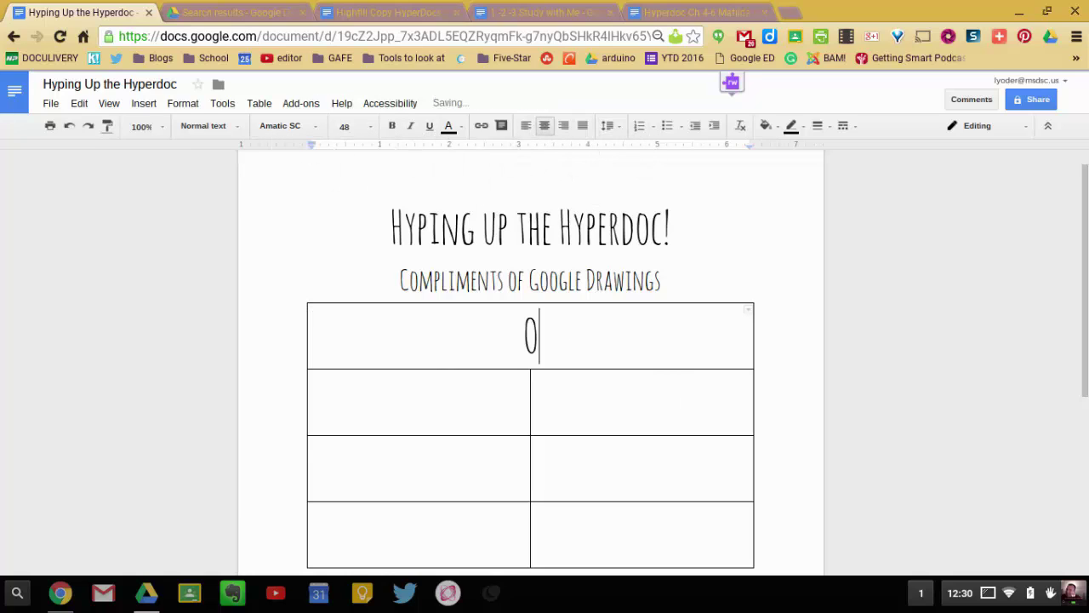
text(ld Yeller Stdy)
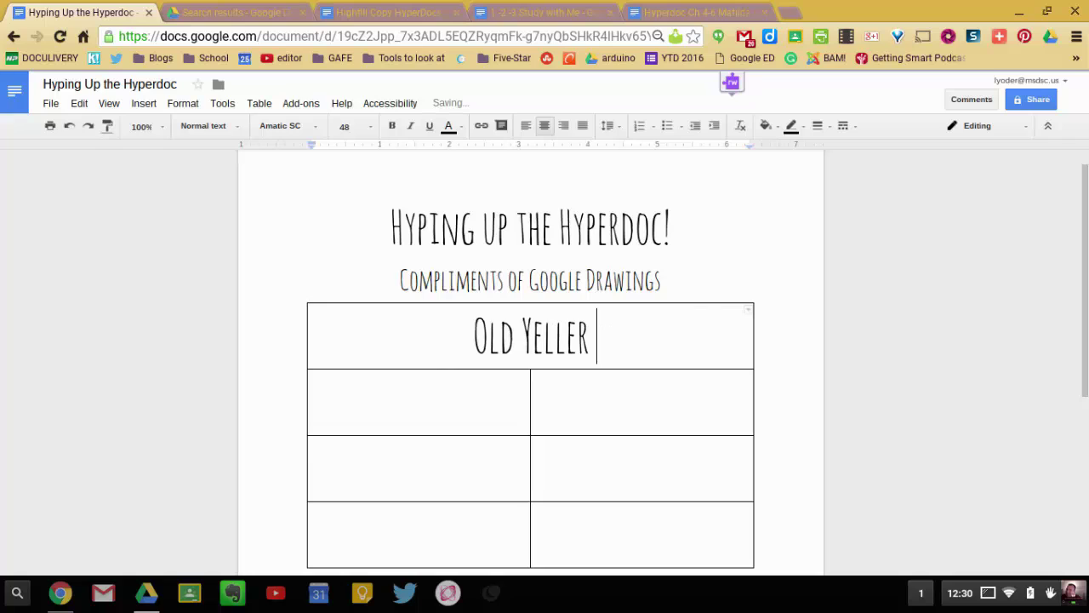
key(BackSpace)
key(BackSpace)
text(u)
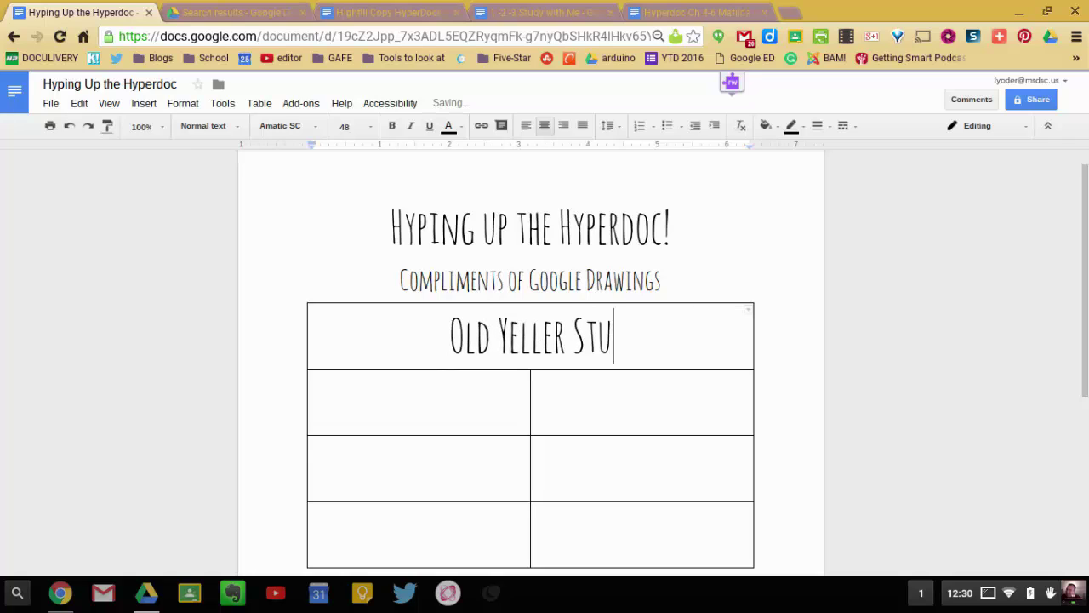
text(dy)
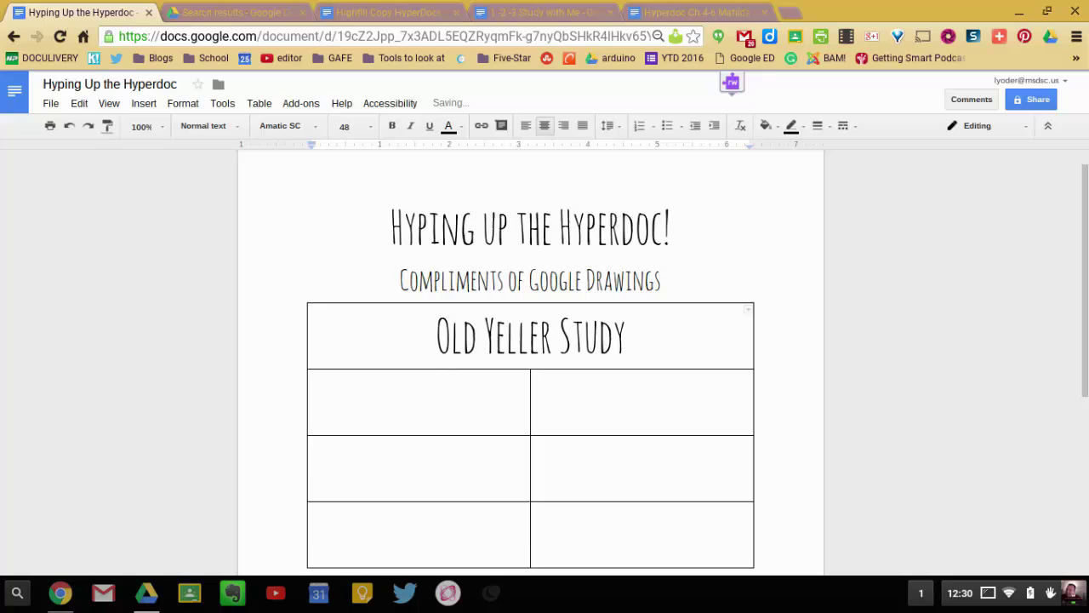
key(Return)
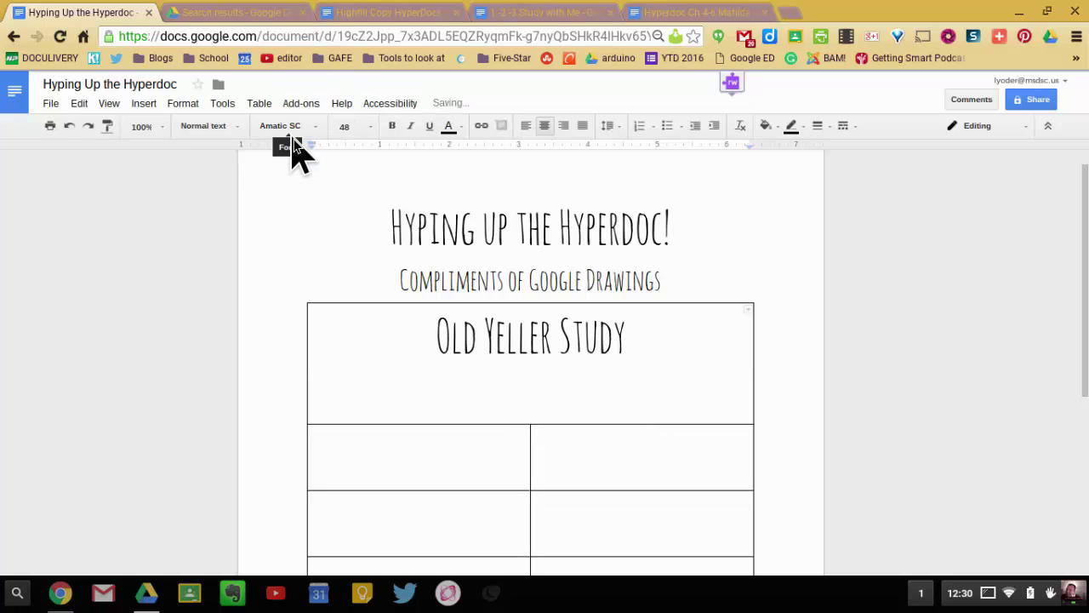
- At 18 pt, type the Travis/Arliss prompt and Google Drawing instructions, and narrow the left column
click(371, 127)
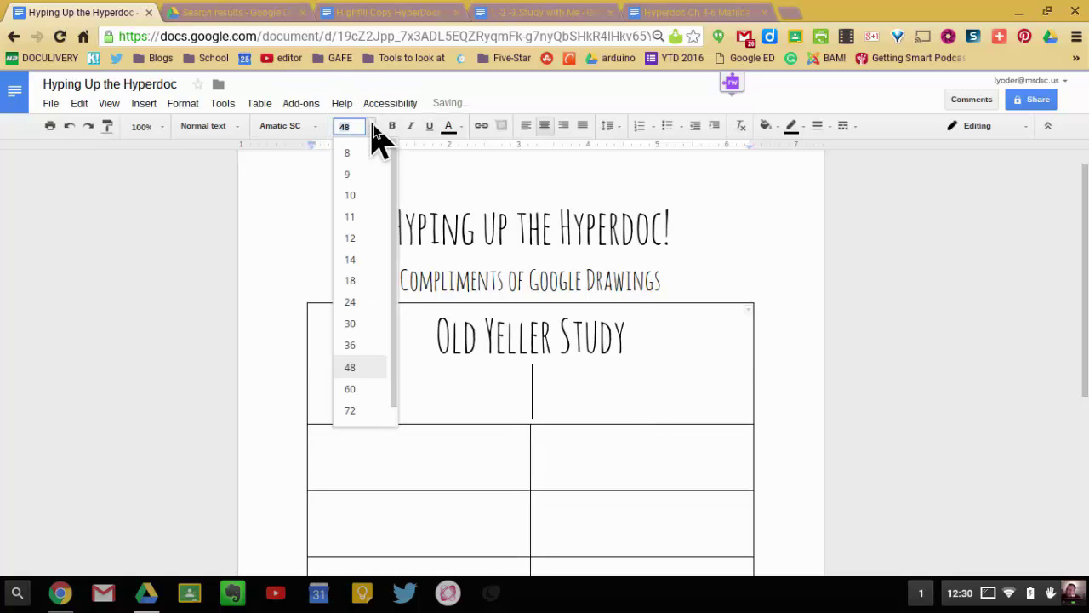
click(384, 282)
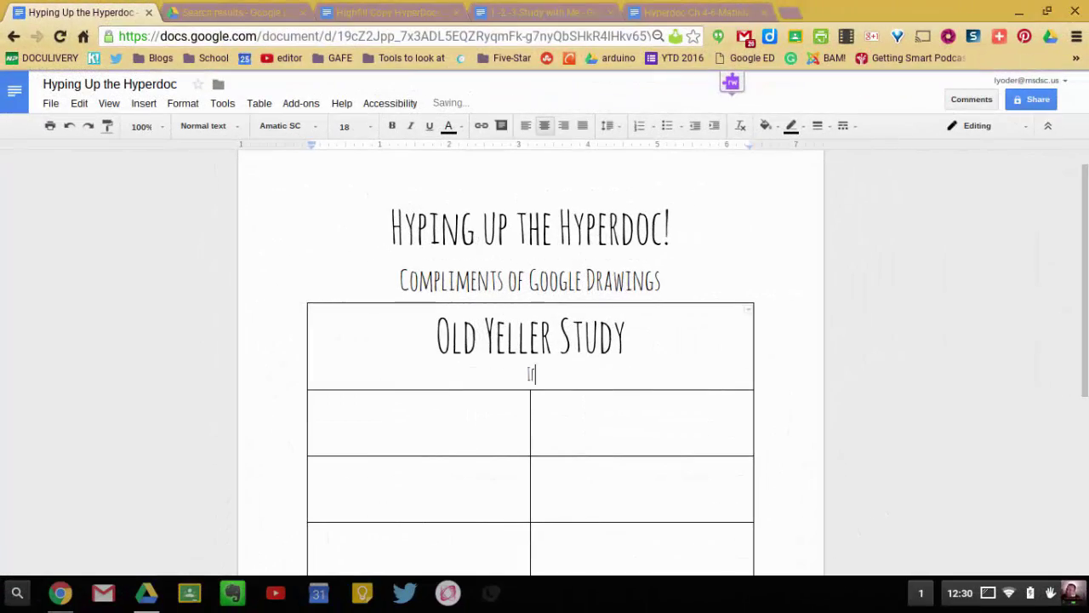
text(f you were Travis, what would you have to say about Arliss)
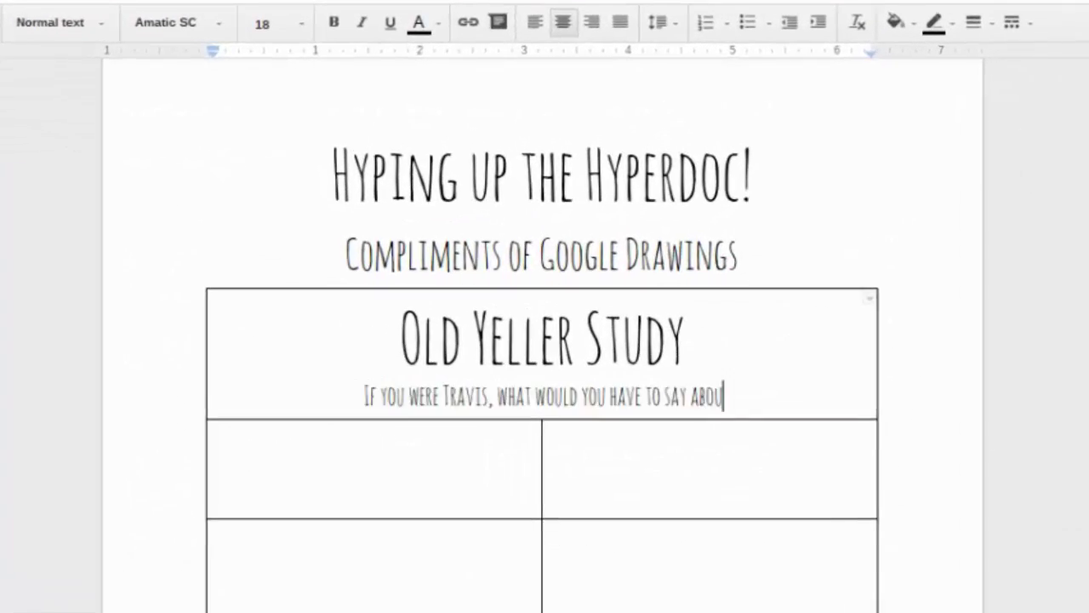
text(?)
drag(544, 477, 394, 503)
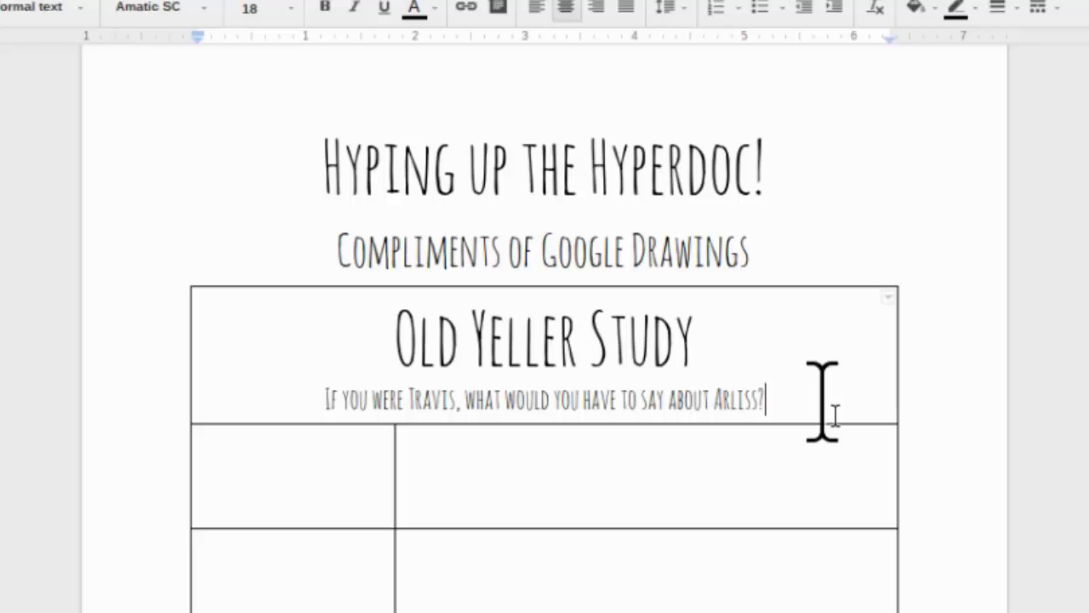
text(I want you to use a Google Draw)
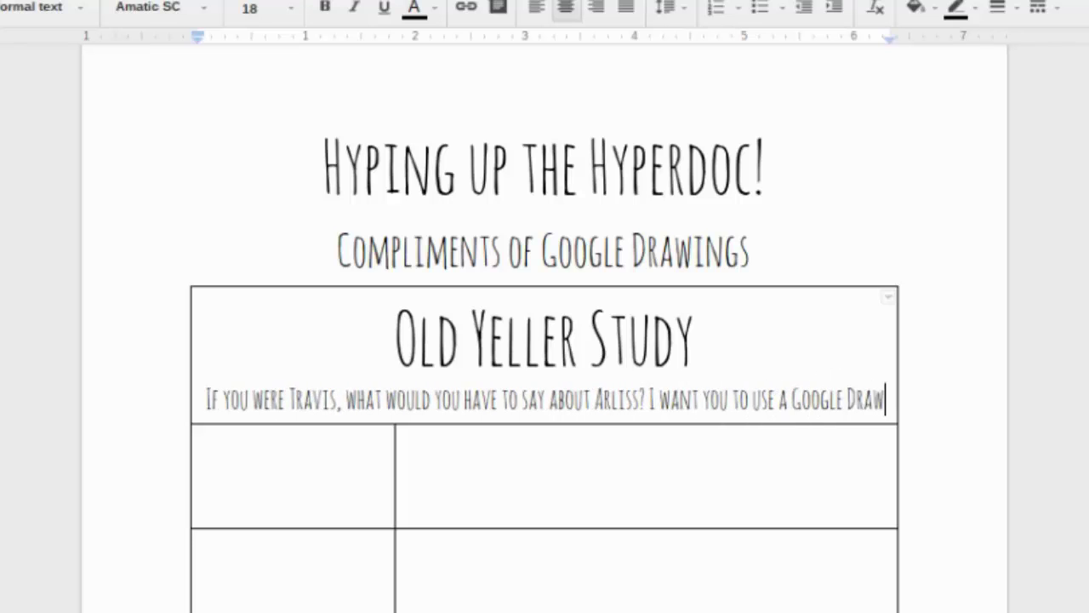
text(ing and insert your response in image format)
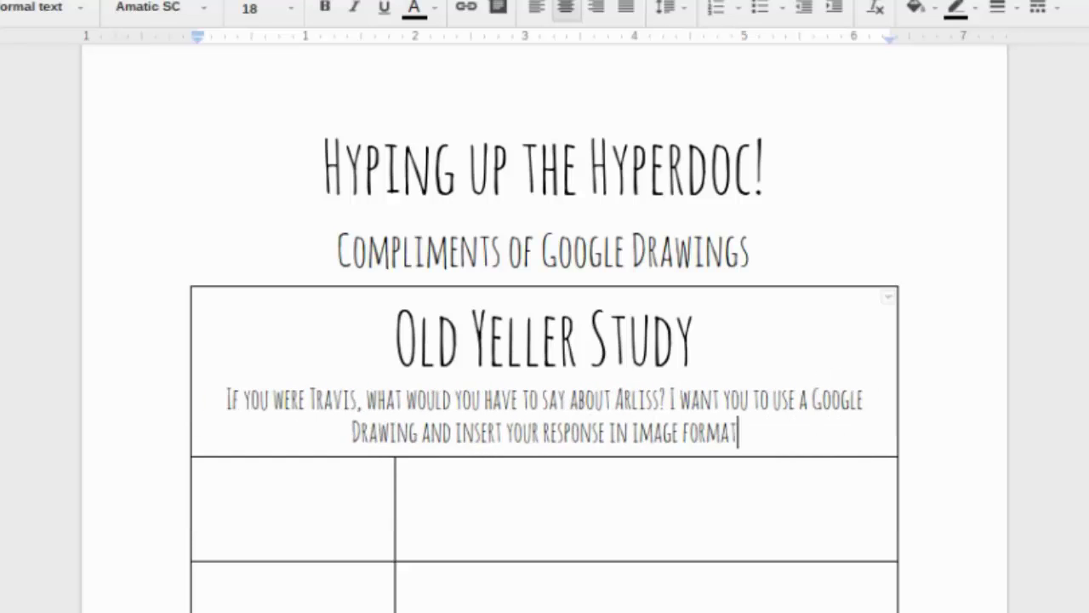
text(. Caption the drawing or use a speech bubble to share what you think Tav)
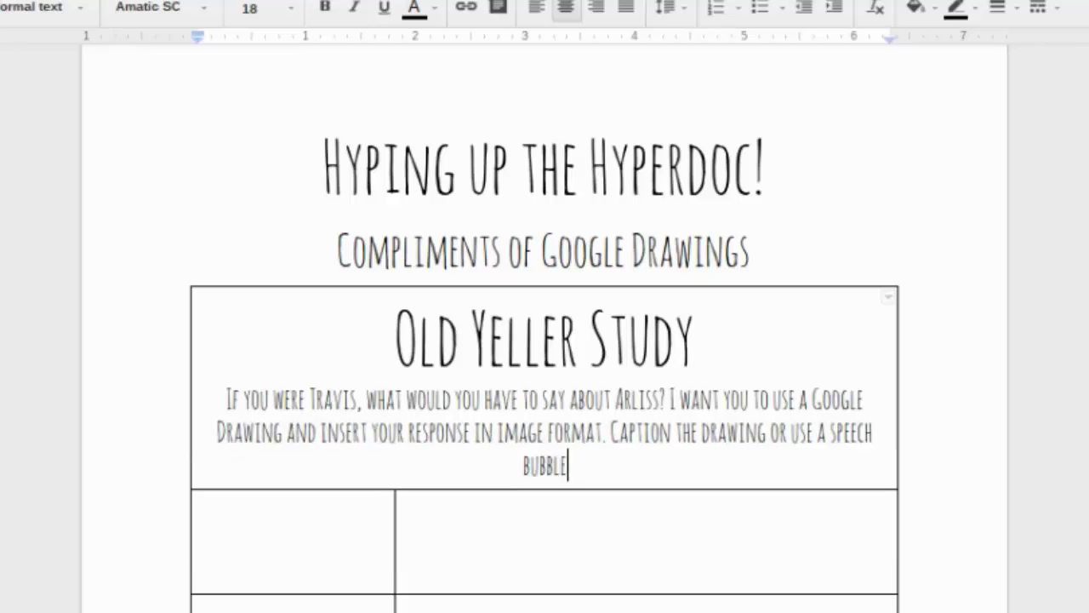
text(is thinks of Arliss.)
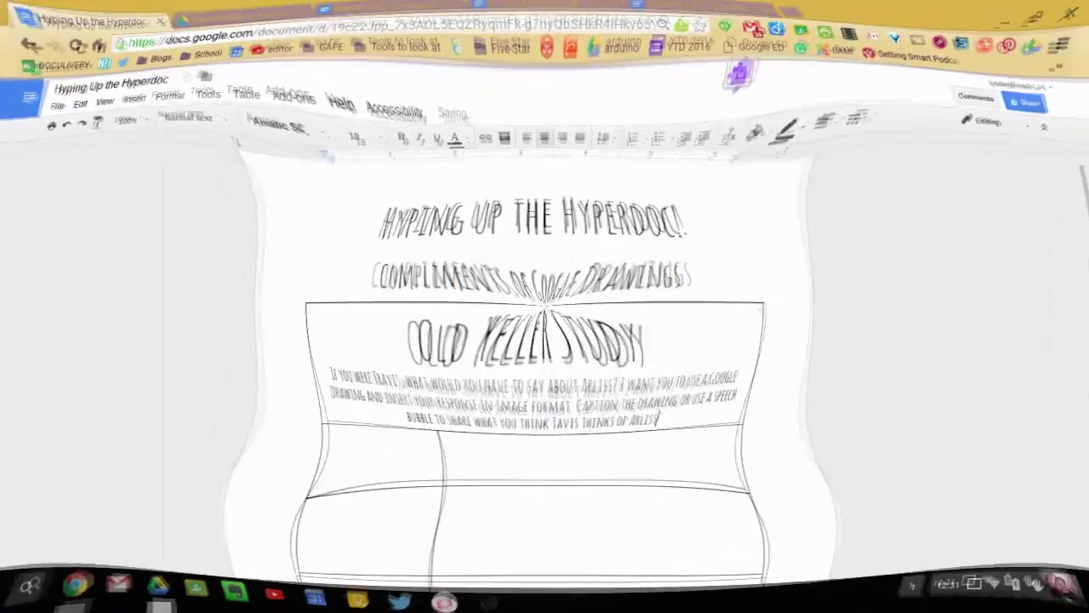
- Set the six empty table cells to 18 pt and start typing the Google Drawing header
scroll(664, 396, down, 3)
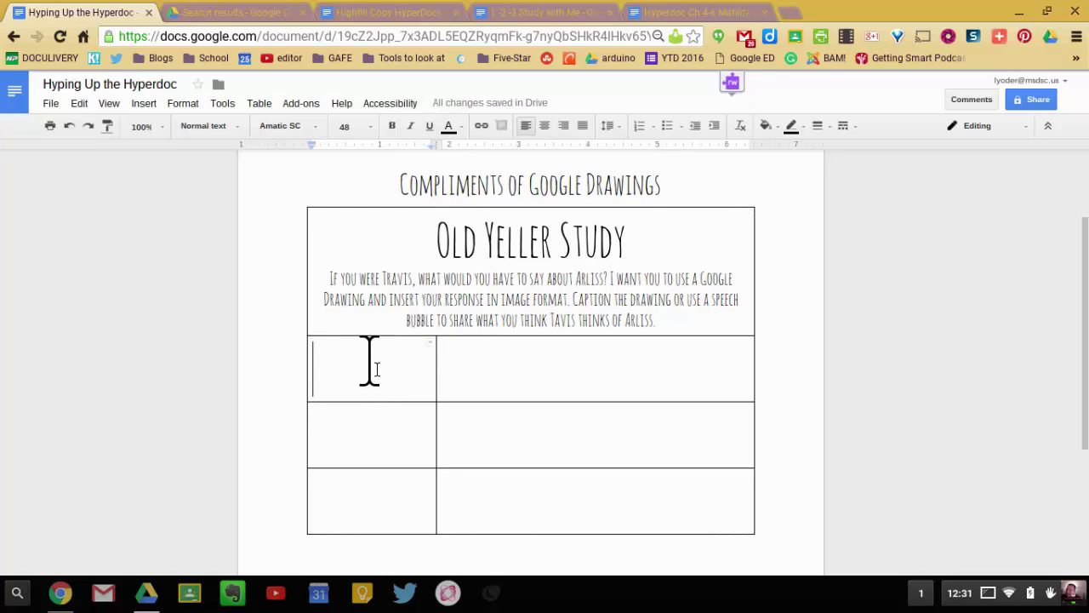
drag(413, 360, 630, 500)
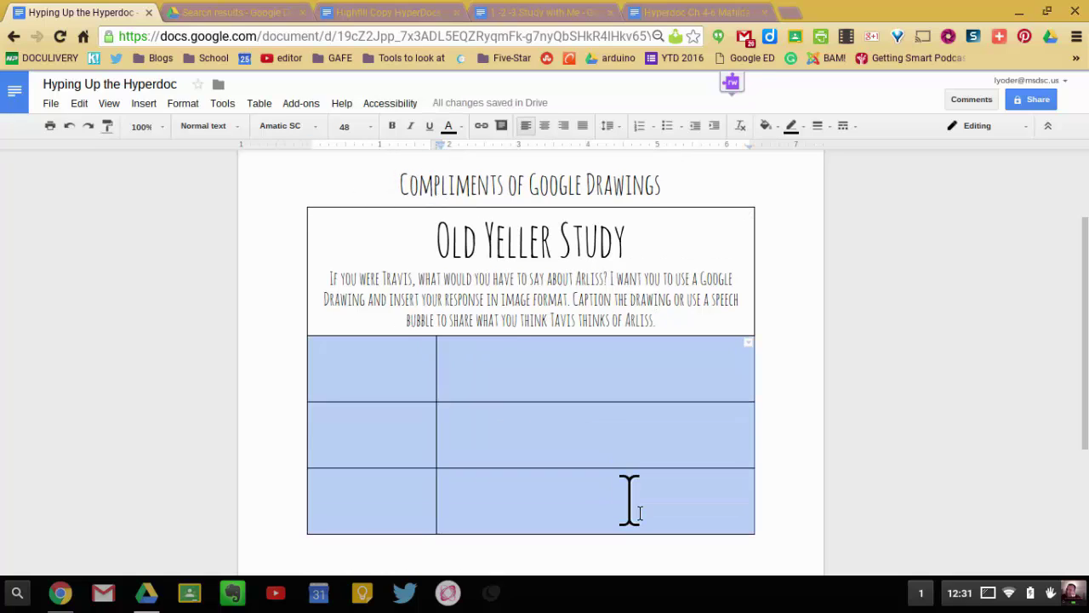
click(368, 125)
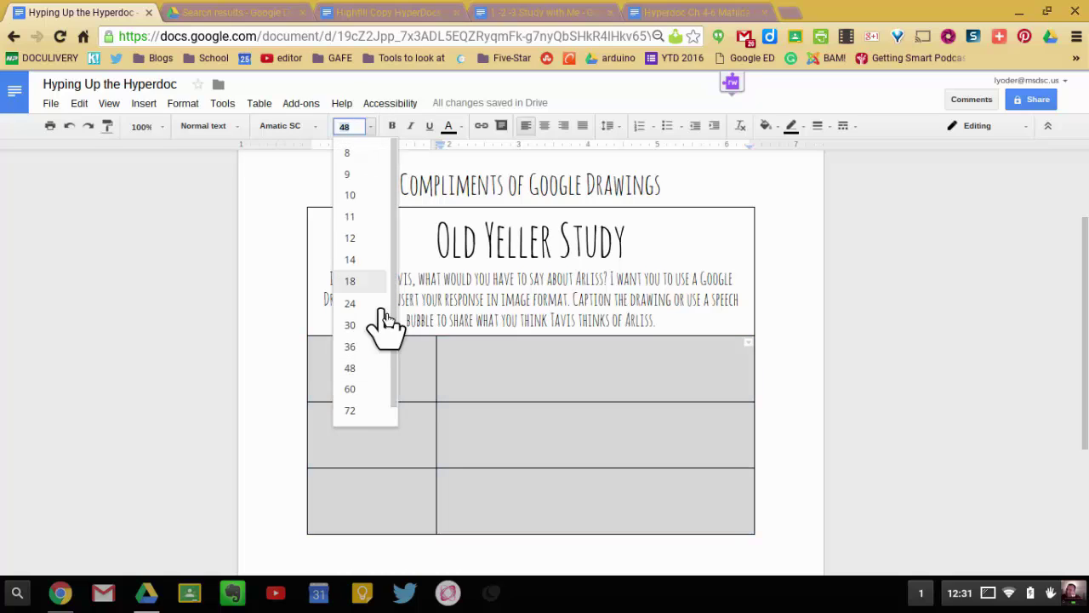
click(379, 281)
click(411, 364)
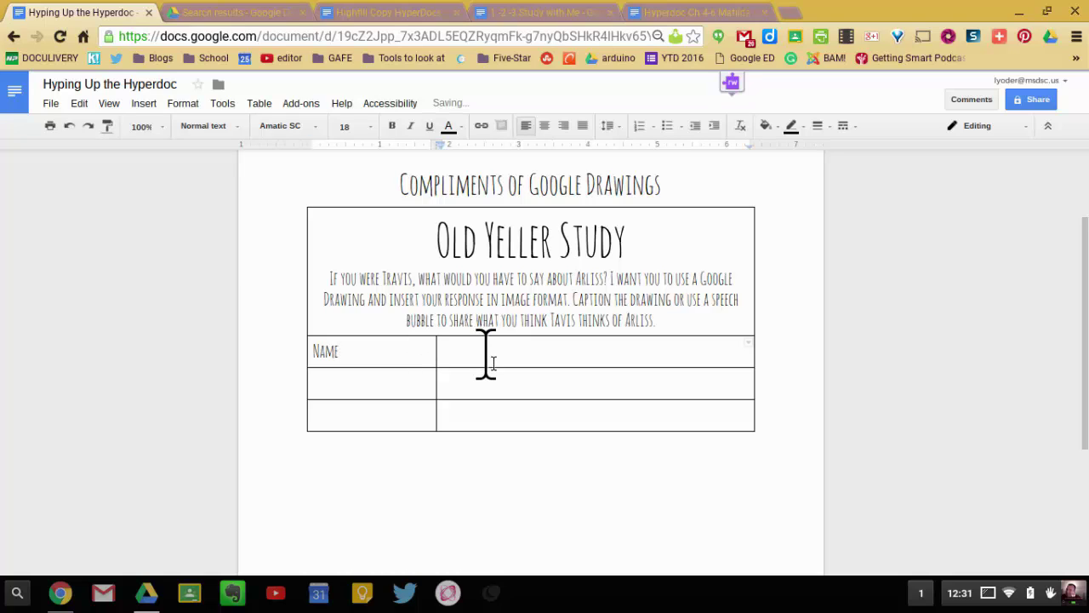
text(Google Drawing)
- Shade the Old Yeller Study header cell peach and the Name column green
click(360, 243)
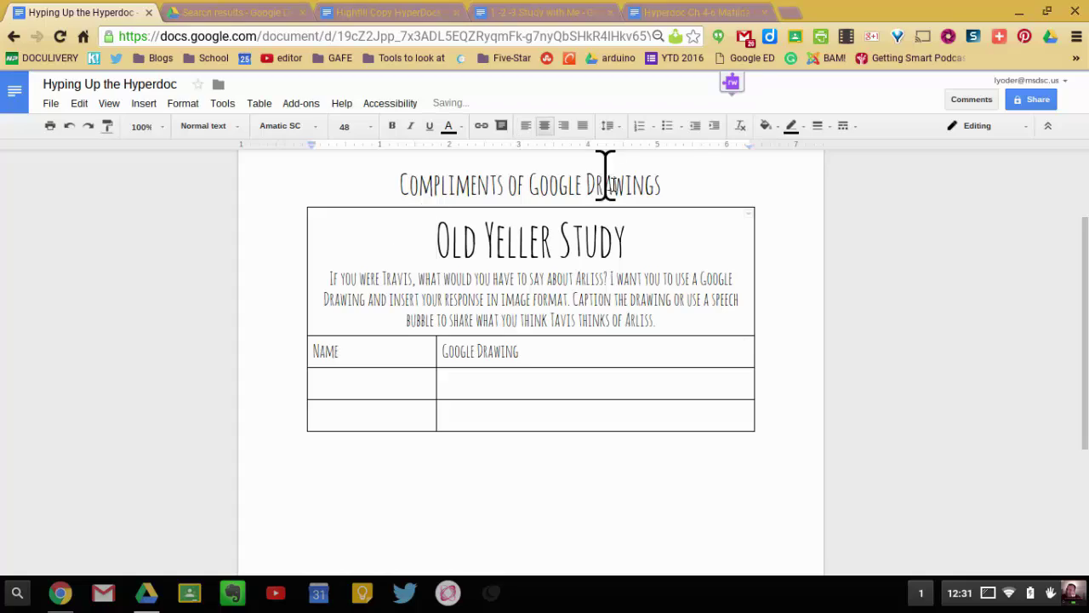
click(772, 130)
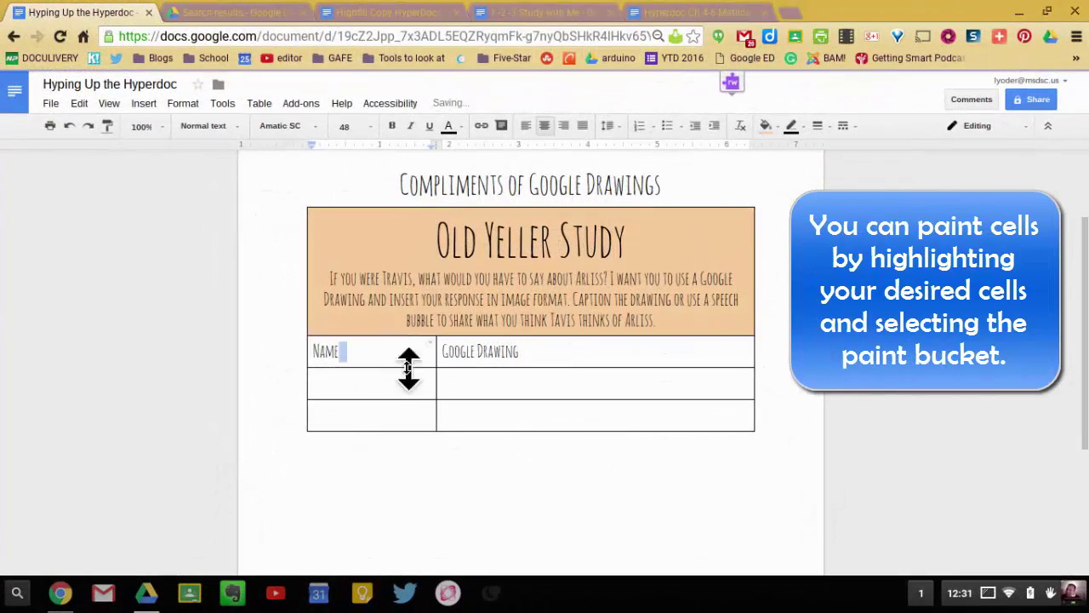
drag(340, 351, 366, 417)
click(764, 126)
click(815, 226)
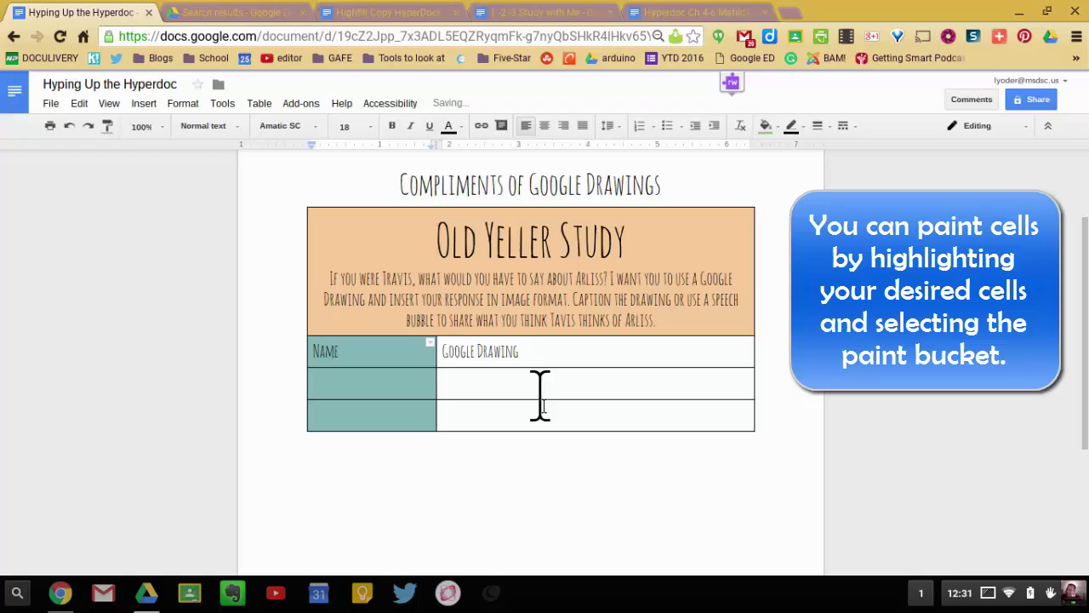
- Shade the Google Drawing column blue and deselect the table
drag(446, 351, 639, 412)
click(764, 126)
click(851, 226)
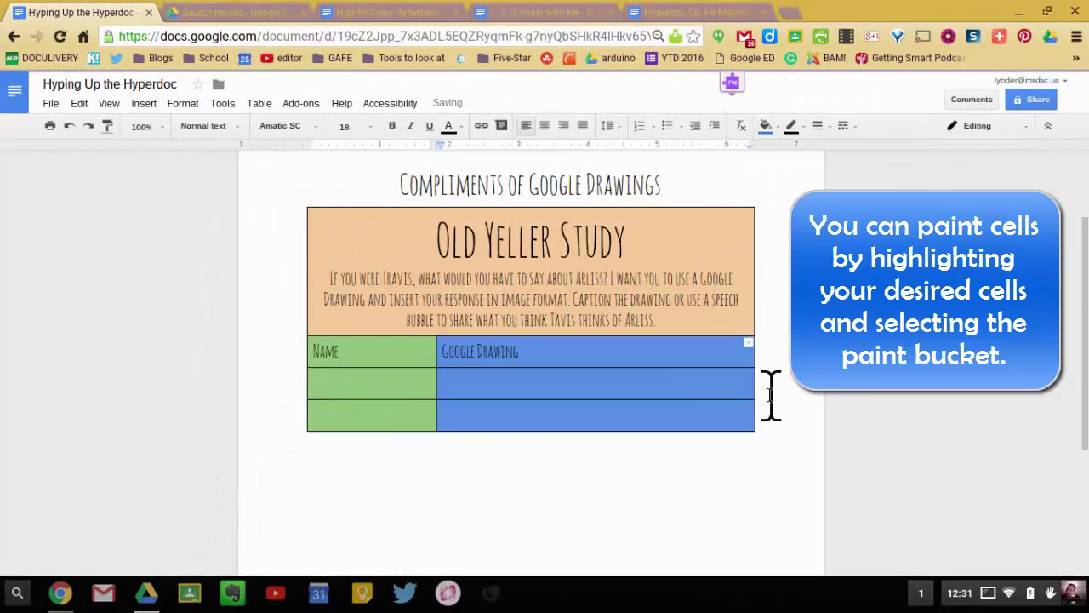
click(740, 383)
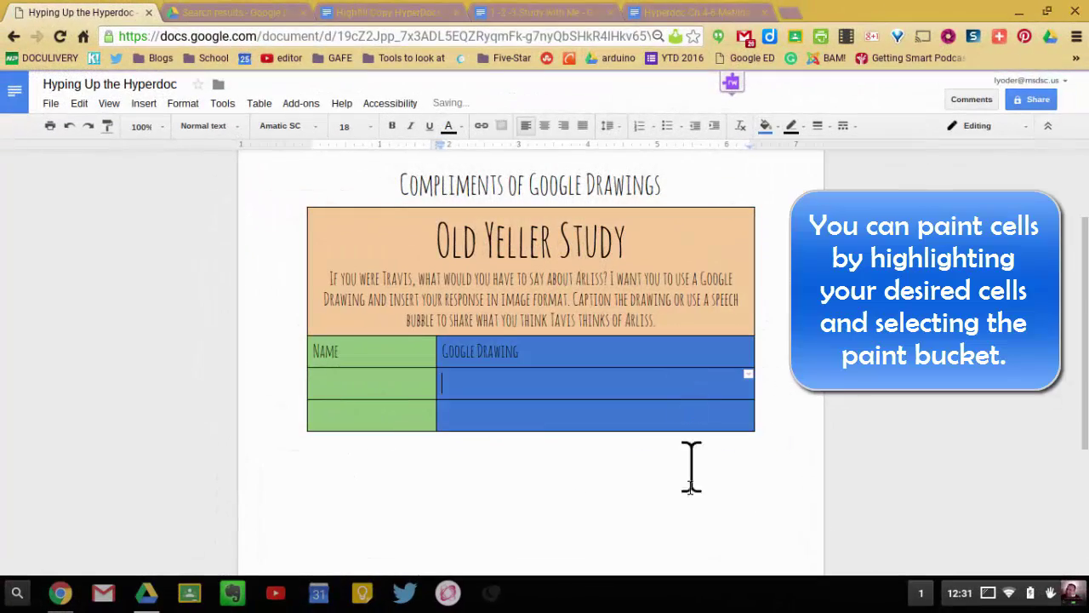
click(362, 374)
scroll(638, 485, down, 2)
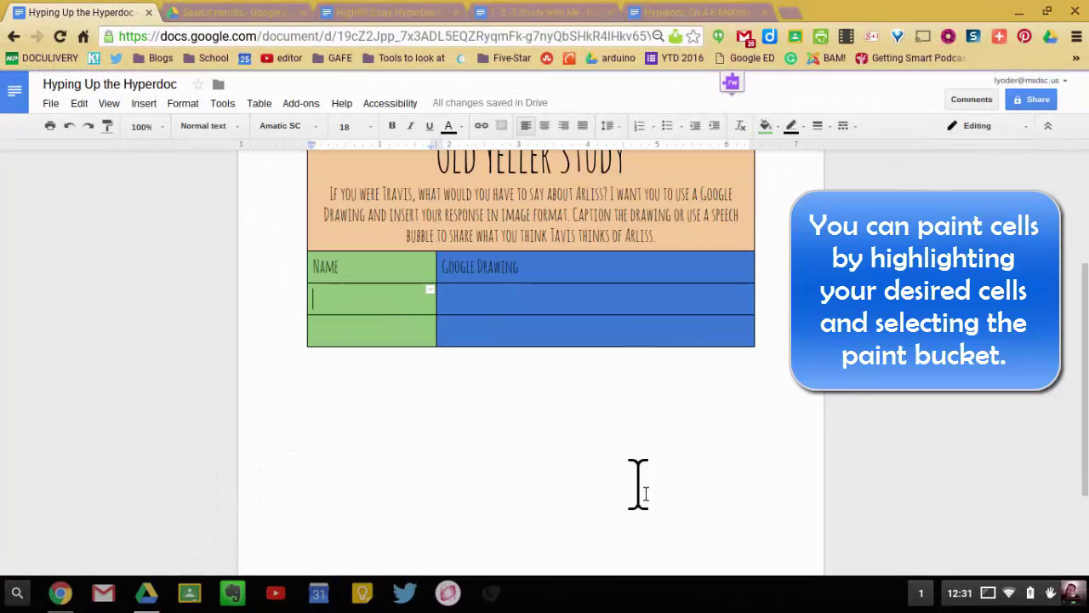
click(697, 499)
scroll(698, 499, up, 2)
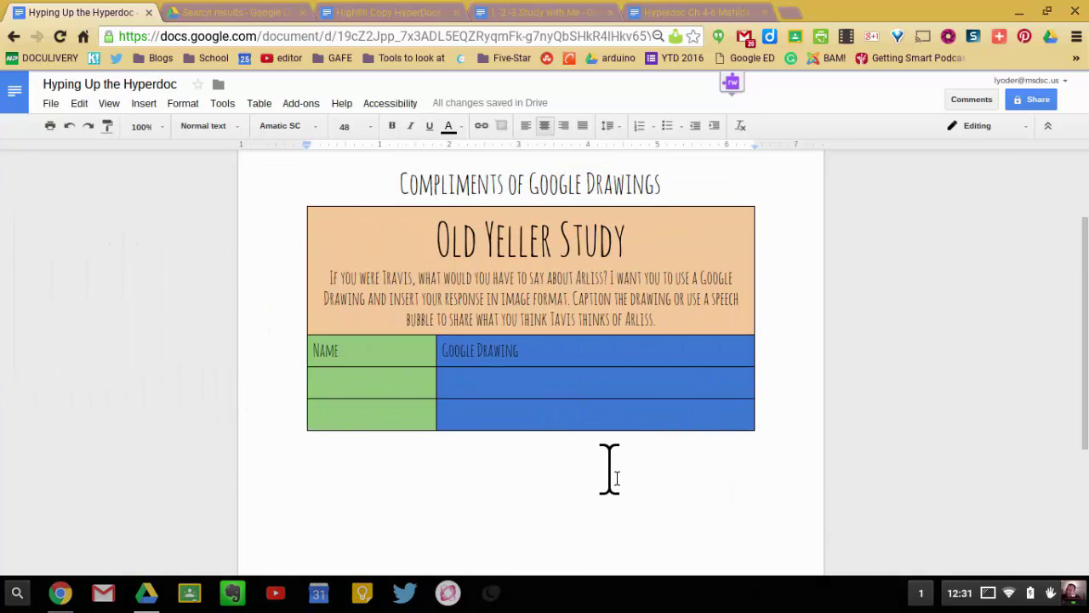
- Type a sample student's name into the first empty Name cell
click(670, 247)
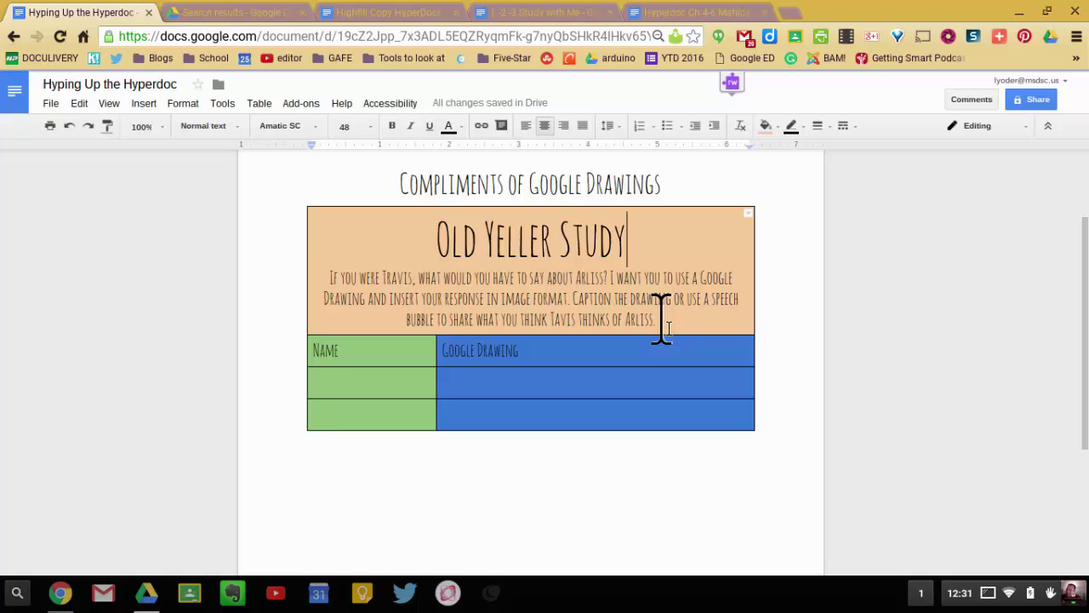
click(683, 316)
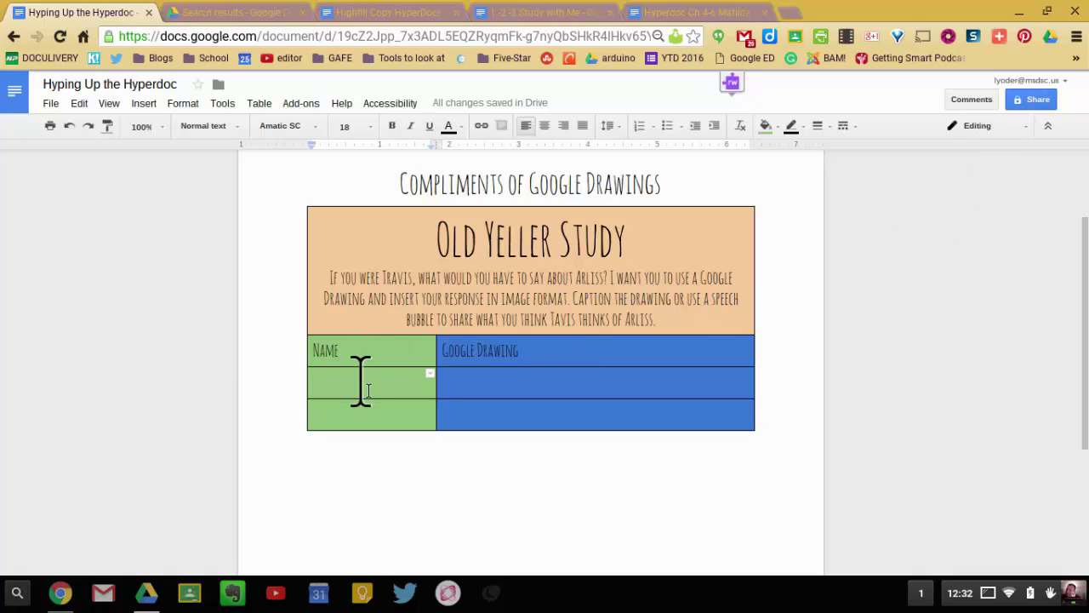
text(Lance)
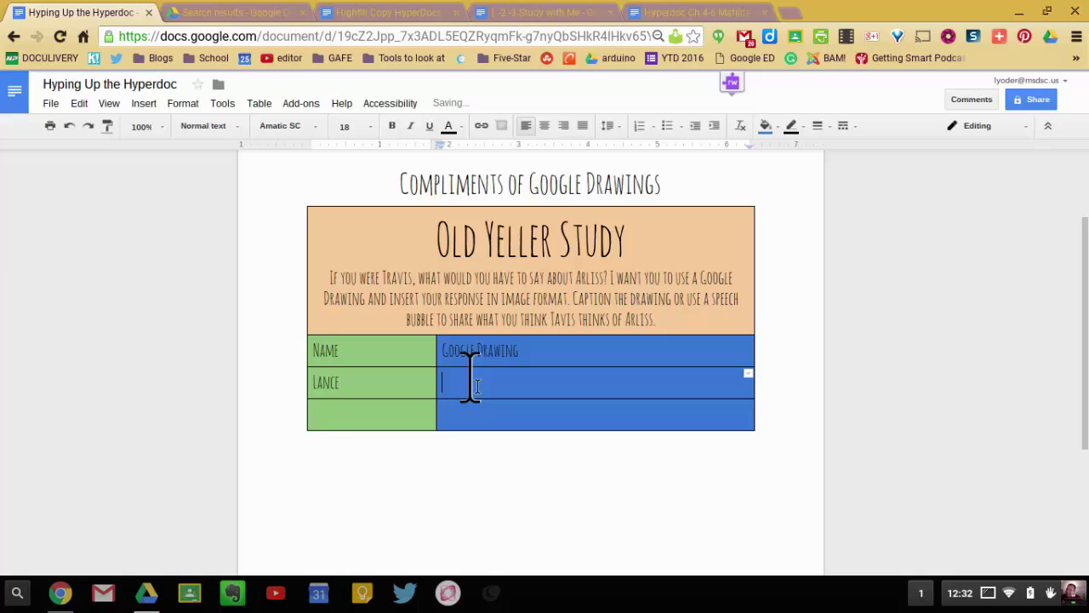
- Create a new drawing from Insert > Drawing and bring up its Insert image dialog
click(146, 104)
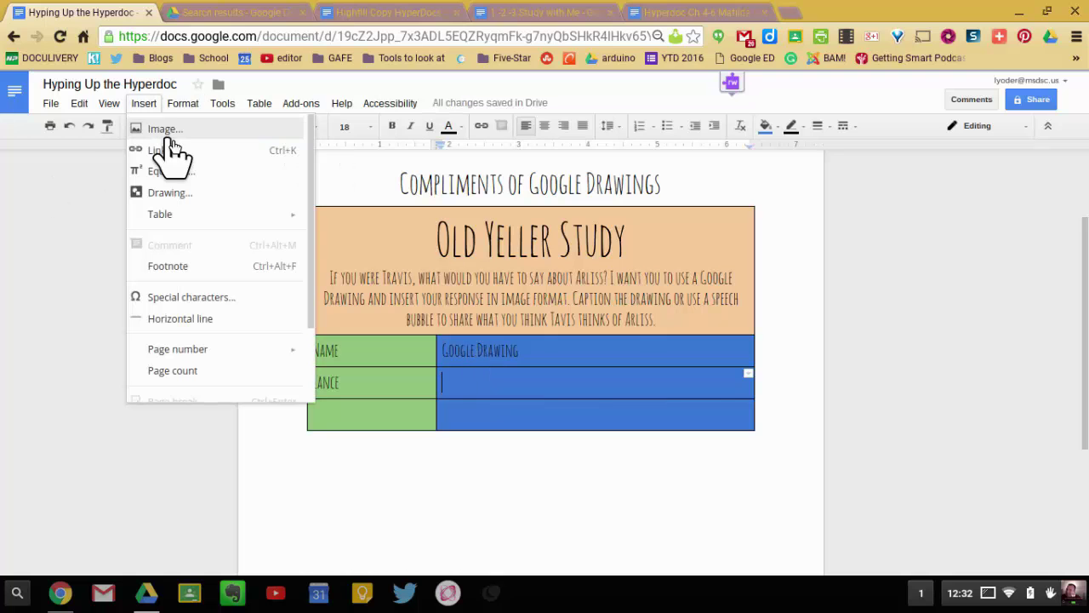
click(167, 194)
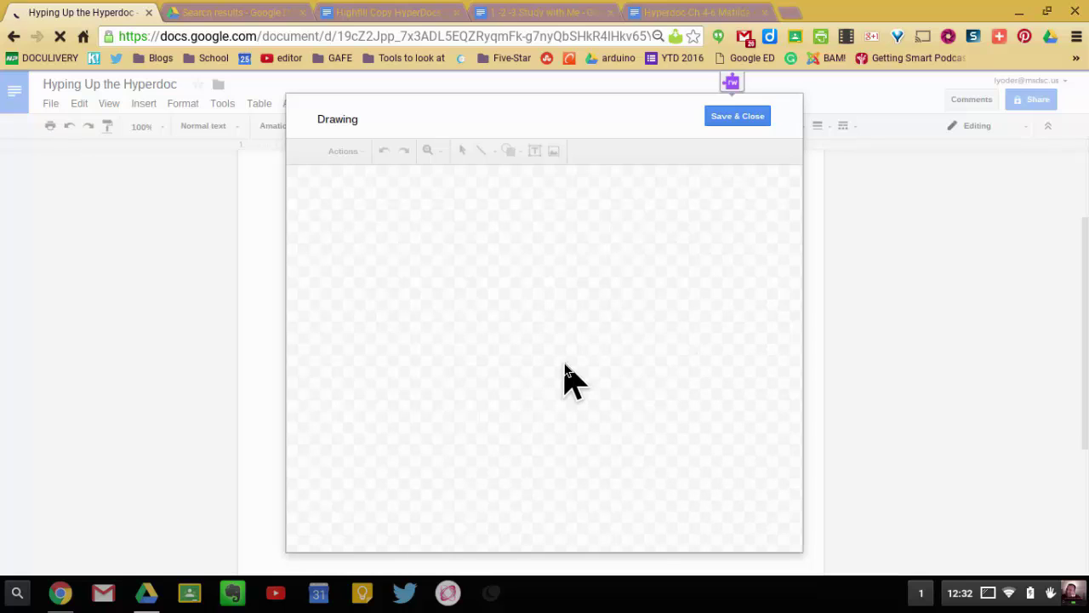
click(554, 151)
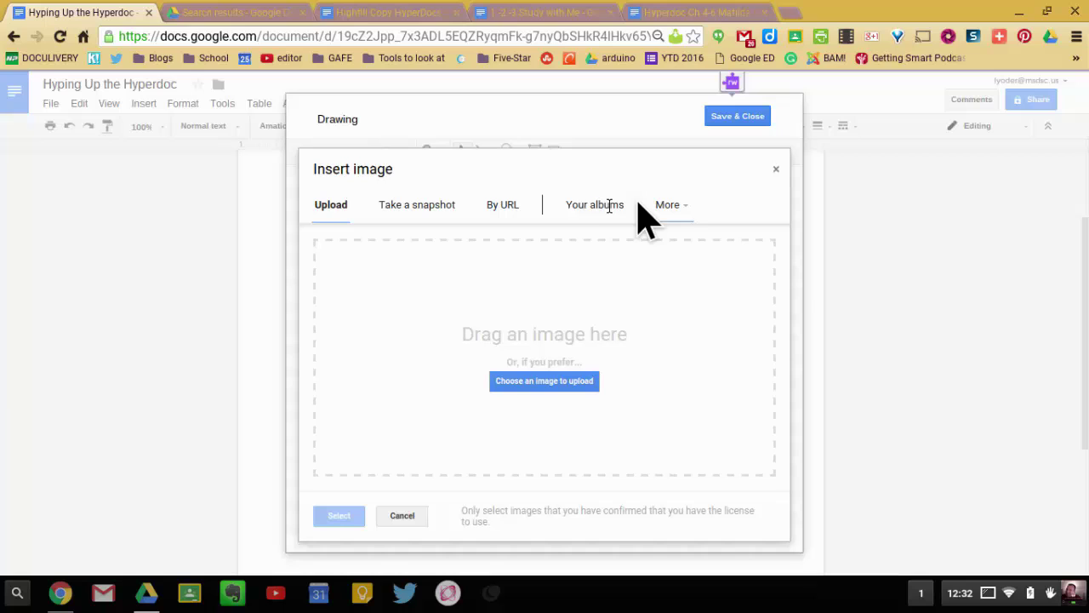
- Search the web for 'Old Yeller' and insert the black-and-white photo of the boy and man
click(677, 209)
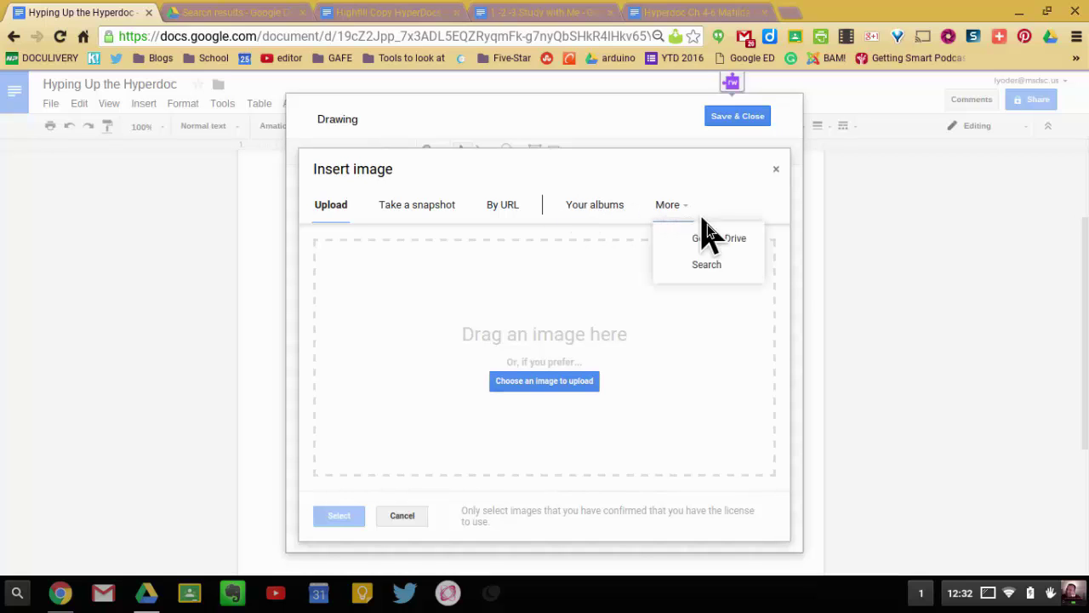
click(715, 269)
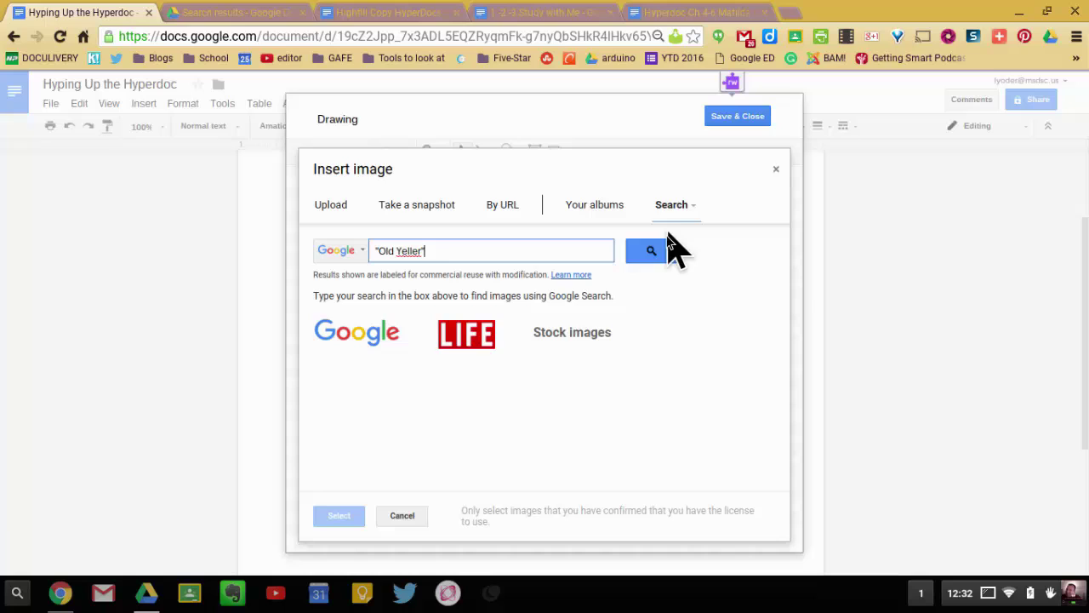
click(653, 253)
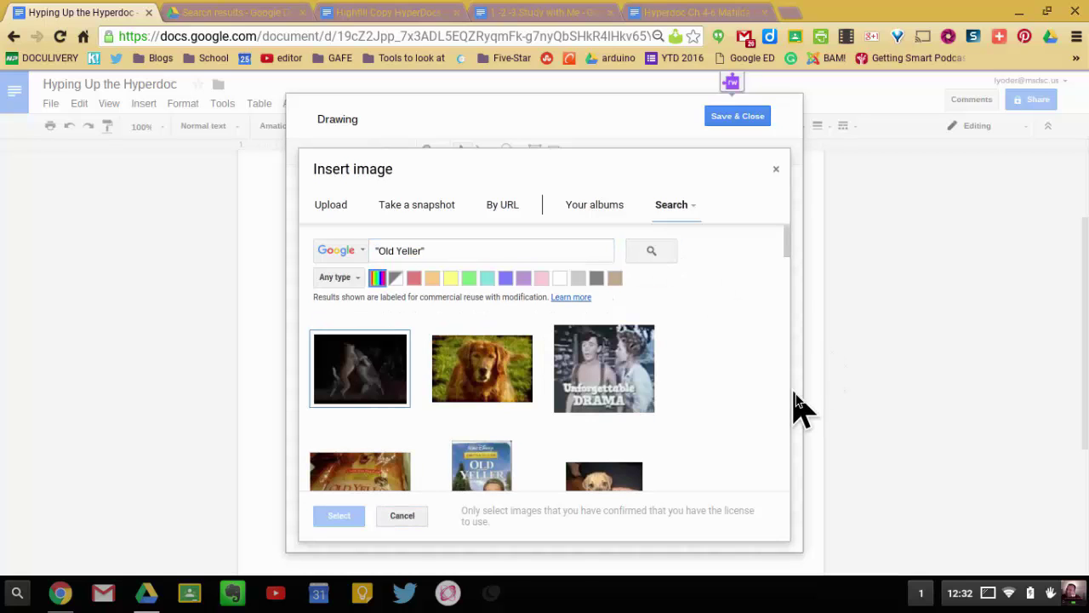
scroll(768, 377, down, 3)
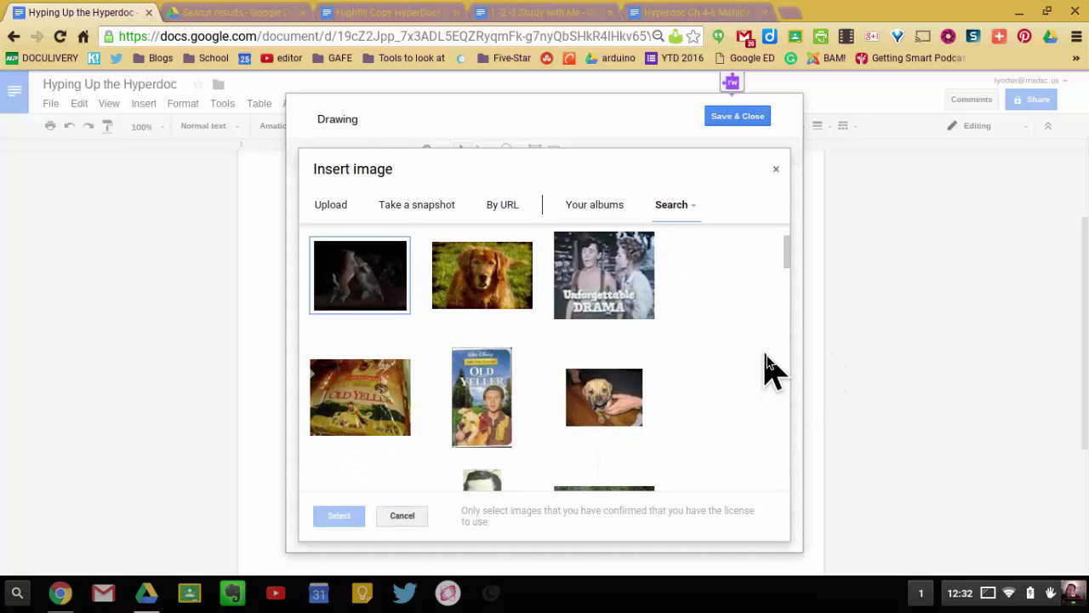
scroll(769, 370, down, 2)
scroll(720, 369, down, 3)
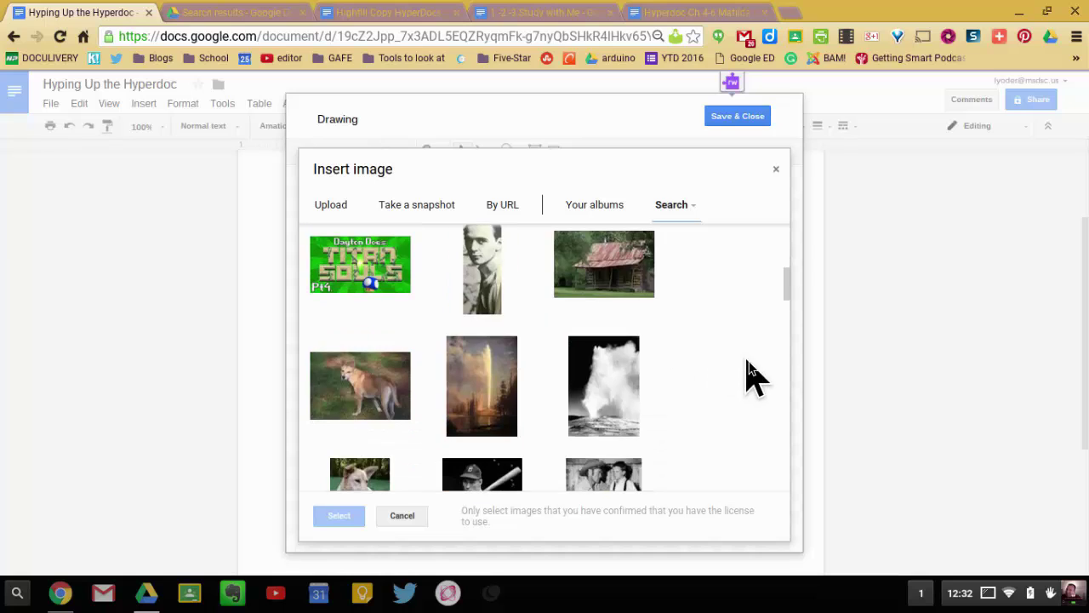
scroll(745, 376, down, 5)
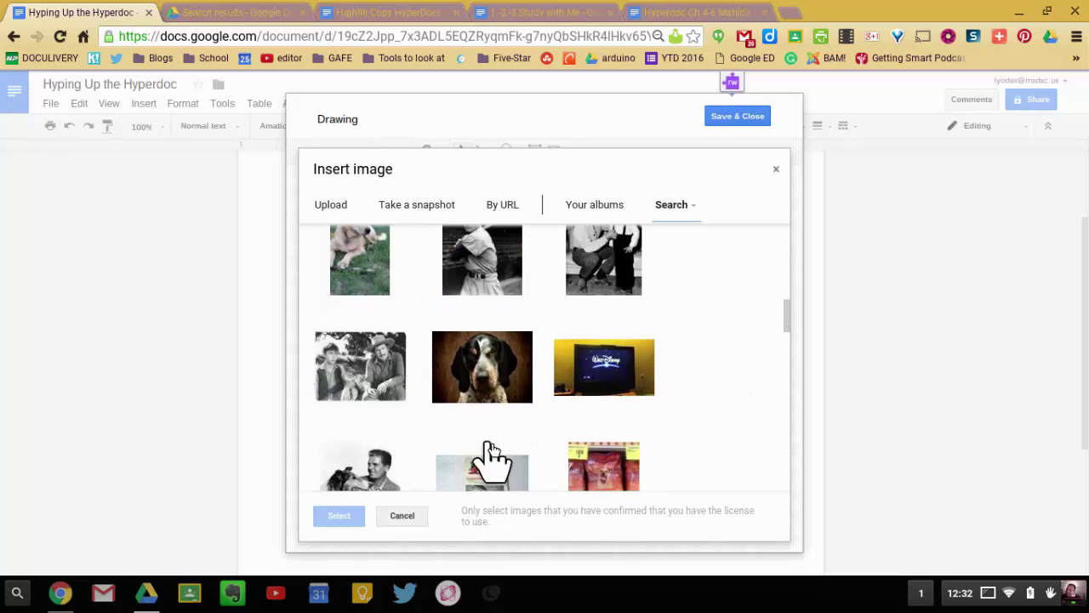
click(366, 374)
scroll(706, 421, down, 2)
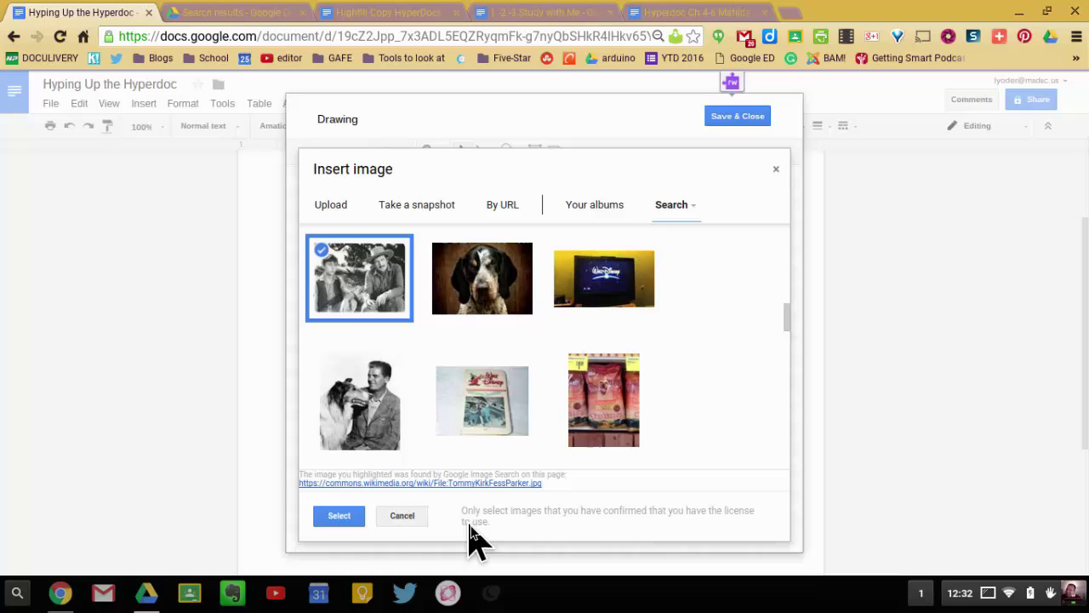
click(353, 517)
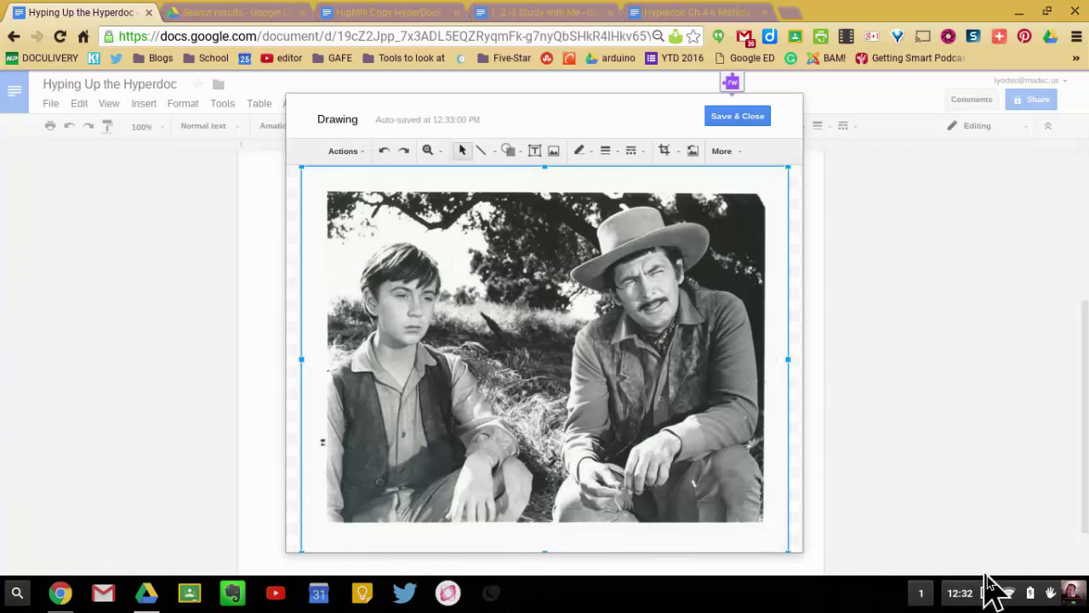
- Shrink the photo proportionally and move it toward the middle of the canvas
drag(789, 167, 644, 369)
mouse_move(577, 461)
mouse_down()
mouse_move(627, 445)
mouse_move(644, 457)
mouse_up()
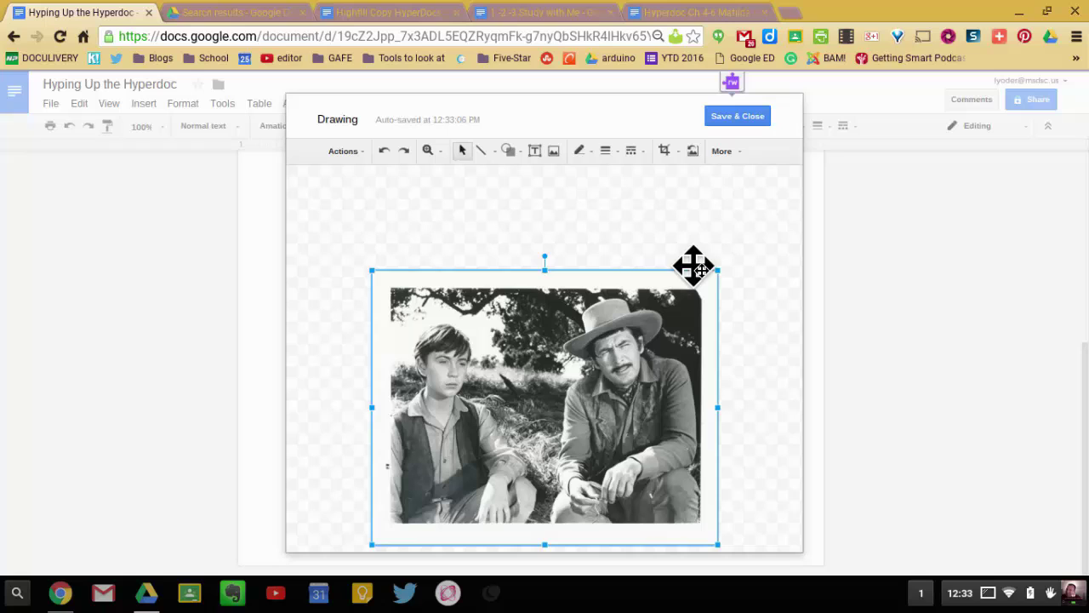
drag(681, 356, 685, 356)
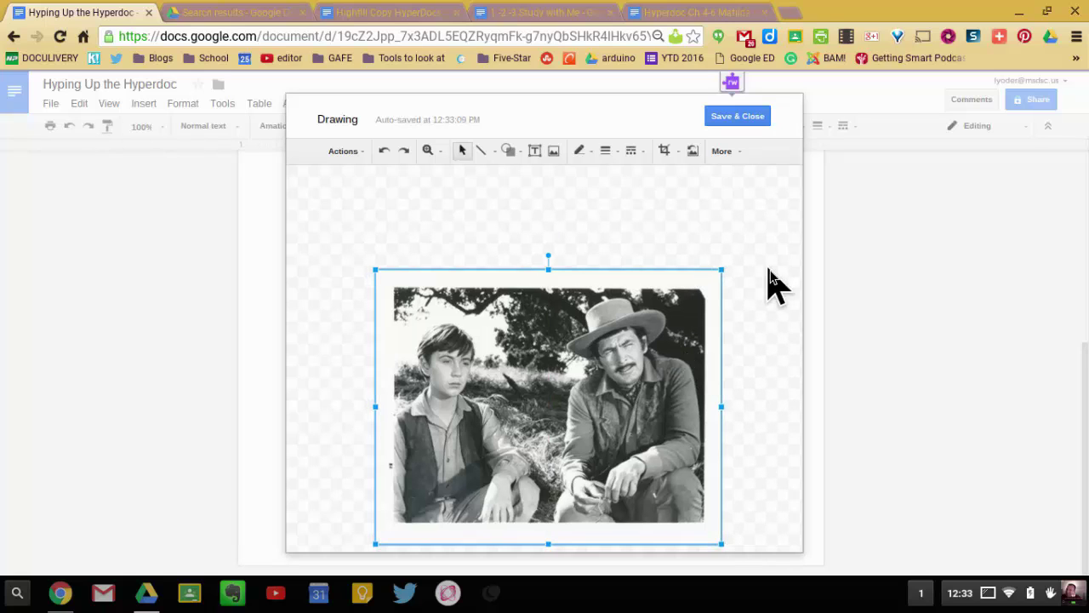
- Make the drawing background orange and centre the photo on the canvas
right_click(732, 228)
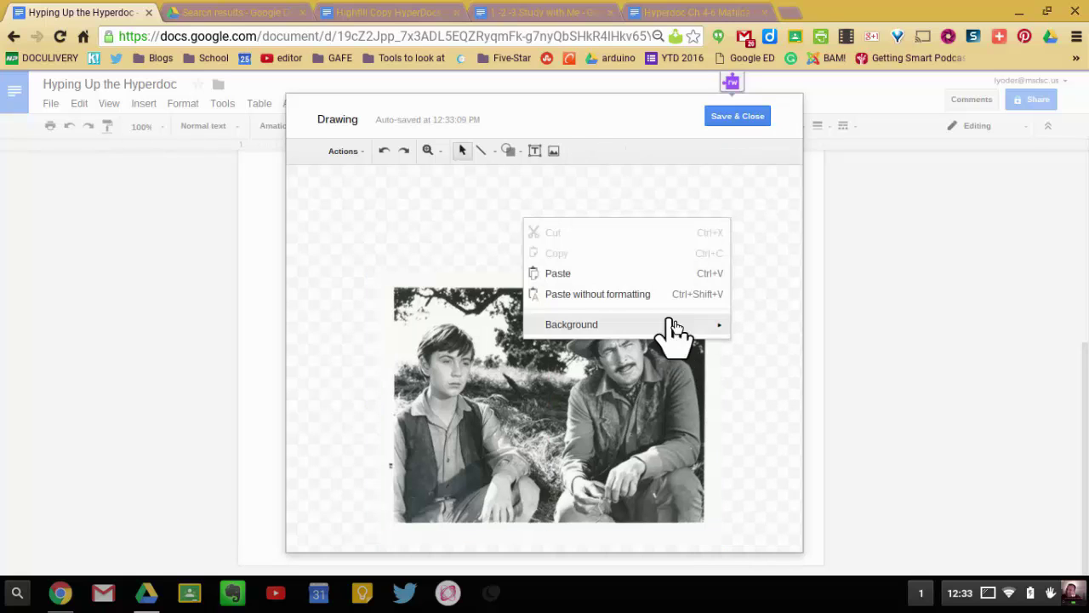
mouse_move(669, 323)
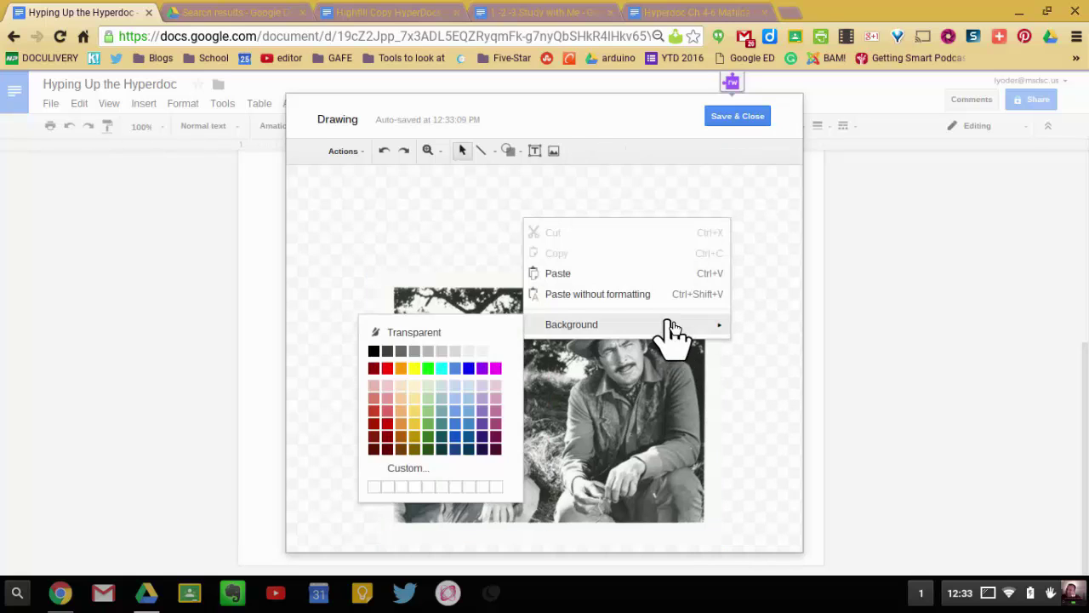
click(403, 424)
click(687, 409)
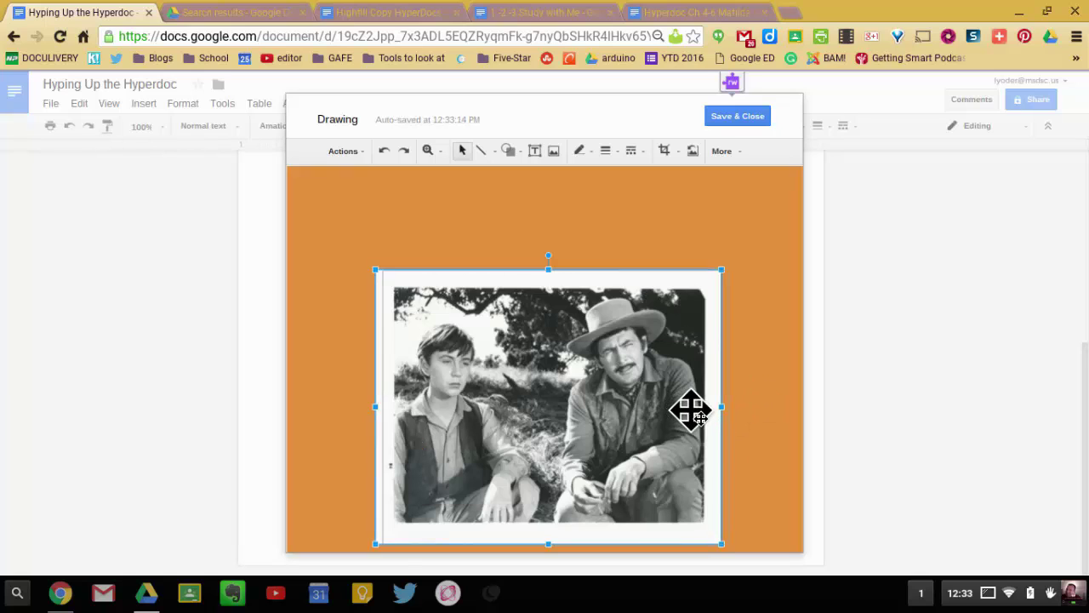
drag(685, 415, 681, 413)
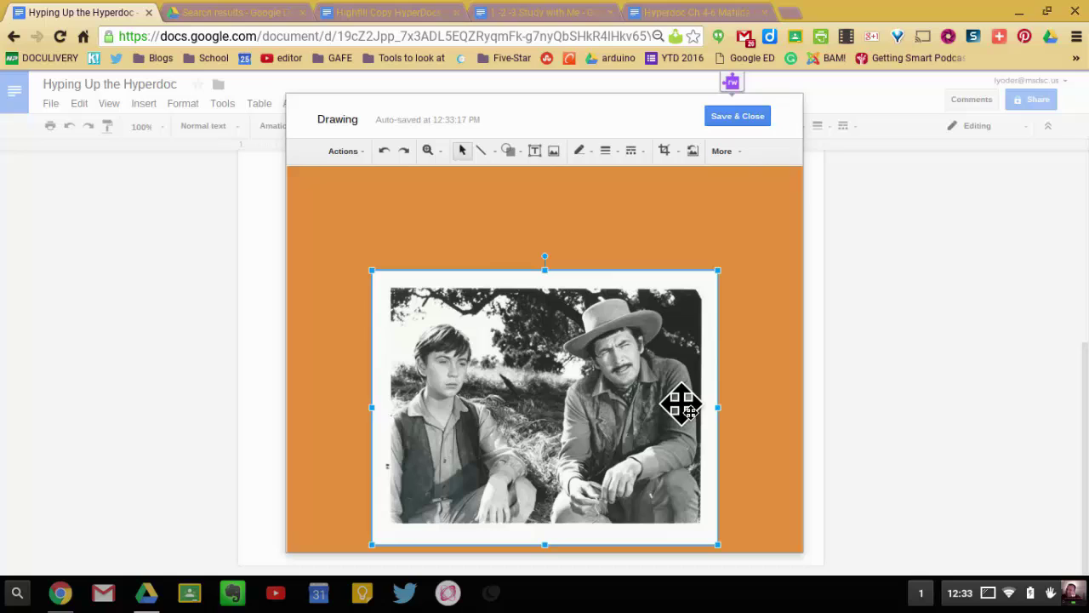
click(768, 413)
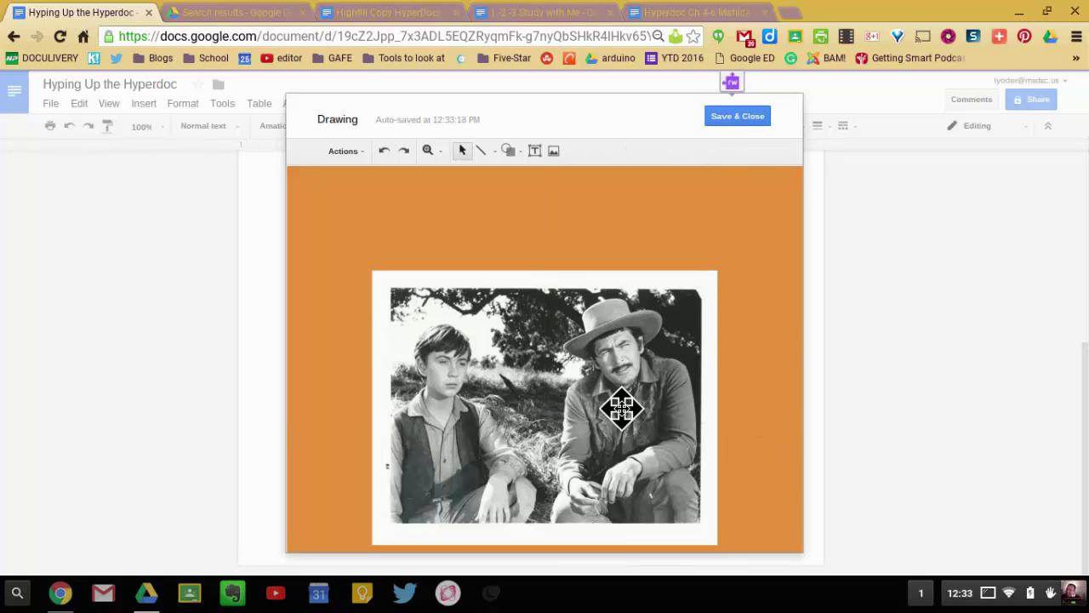
- Draw an oval speech-bubble callout above the photo with its tail aimed at the boy
click(516, 152)
mouse_move(544, 220)
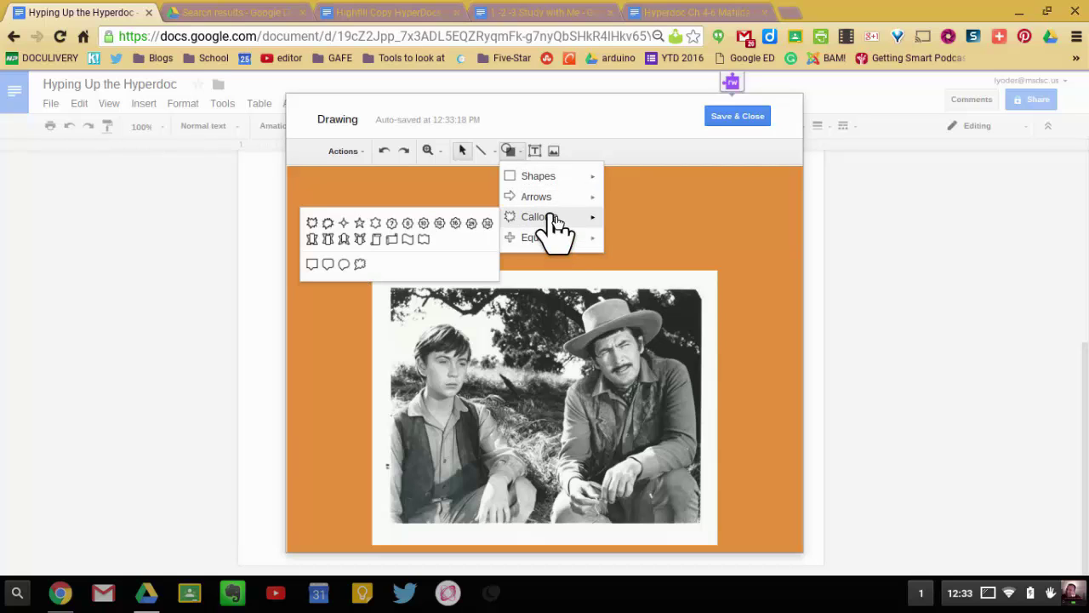
click(344, 264)
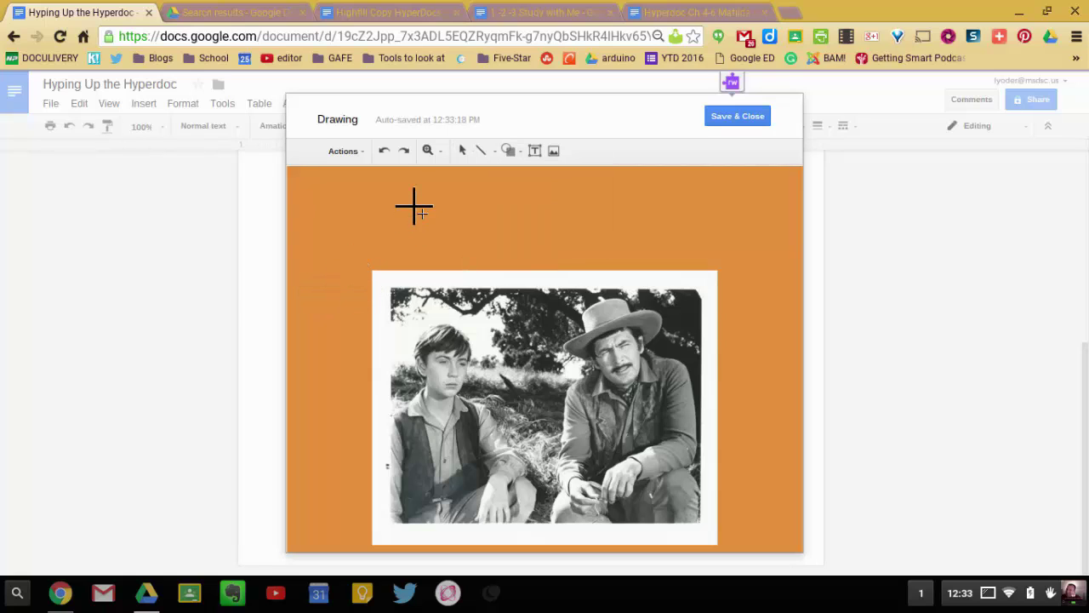
drag(514, 300, 623, 347)
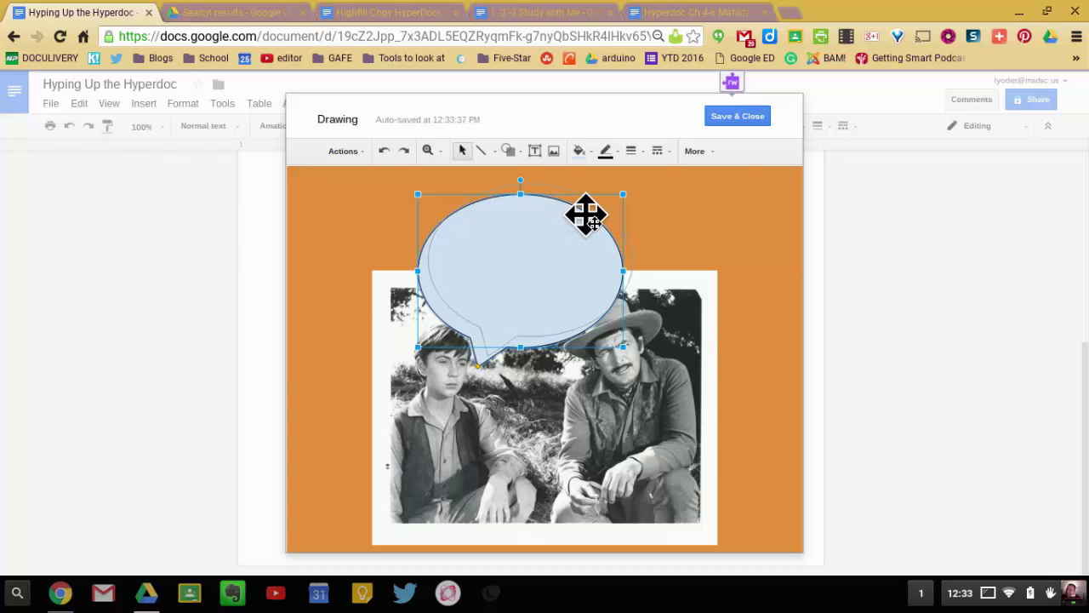
drag(587, 214, 601, 198)
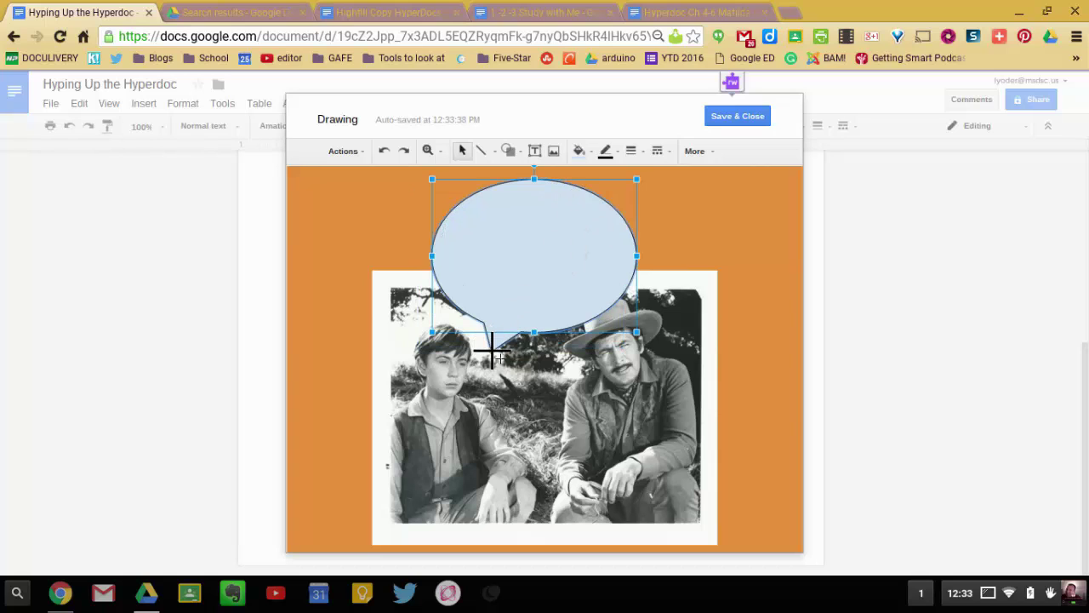
drag(492, 349, 468, 373)
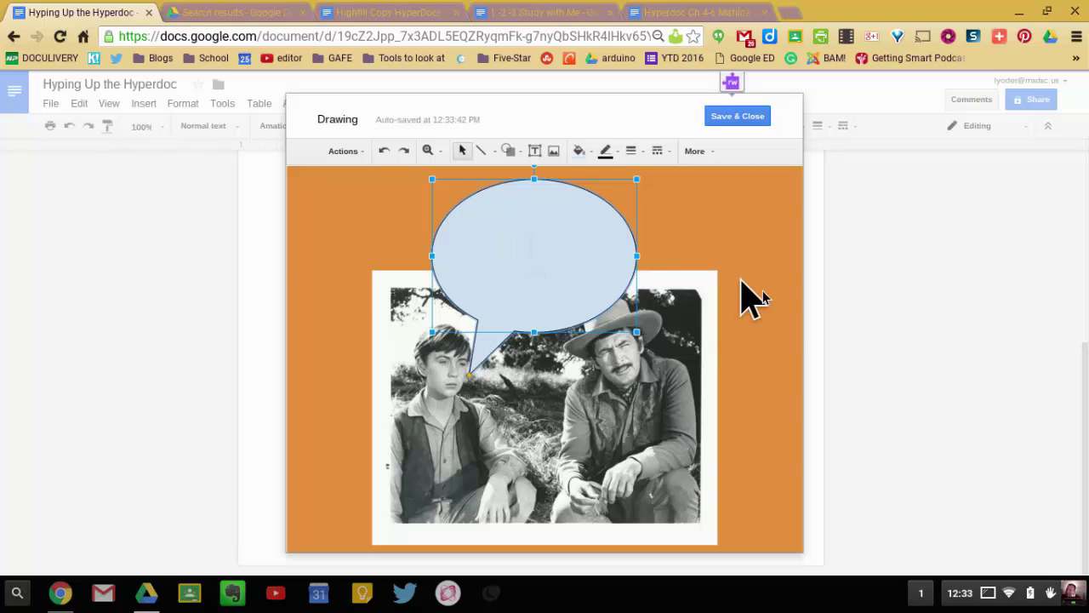
- Fill the speech bubble dark blue and give it a light, 3px dotted outline
click(579, 151)
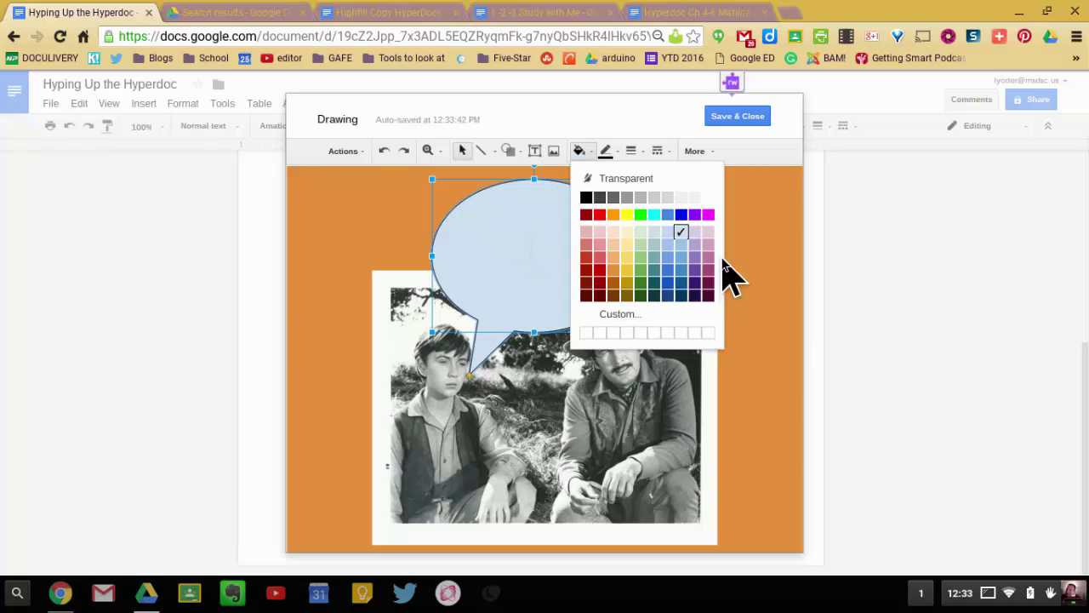
click(681, 288)
click(609, 154)
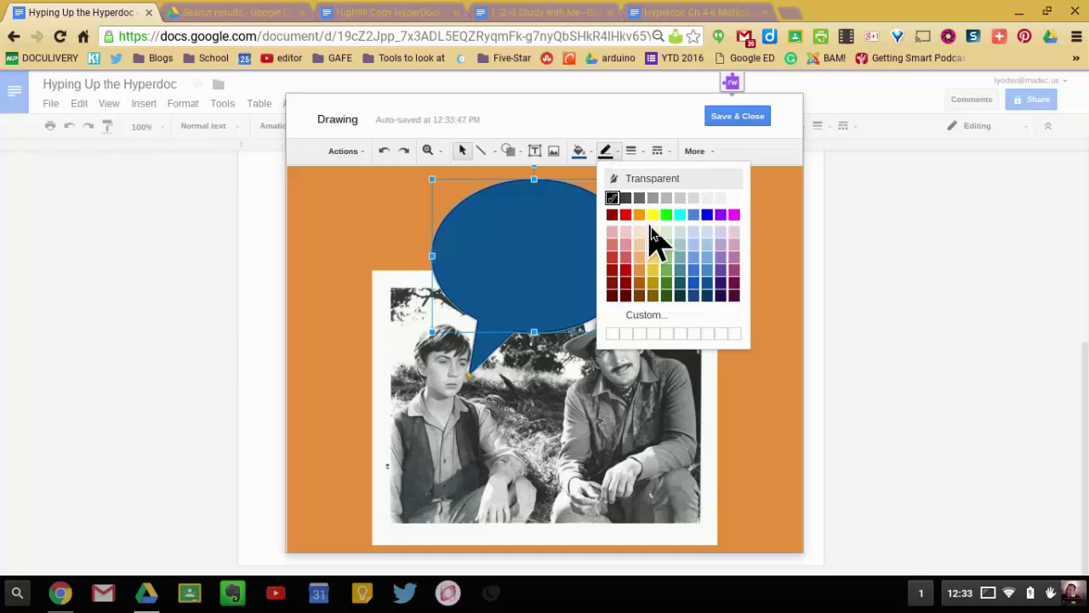
click(734, 198)
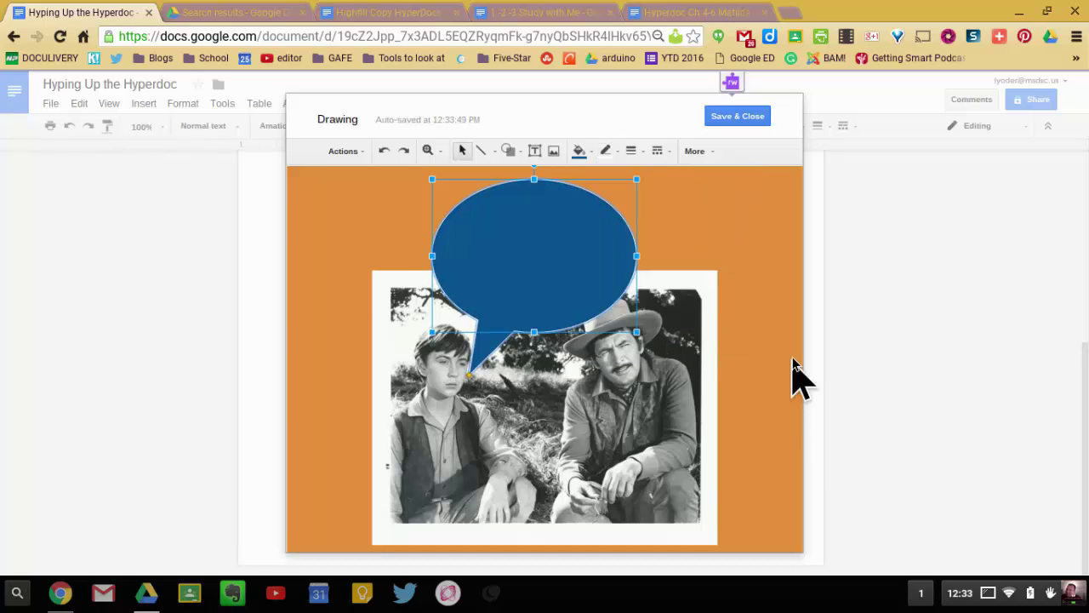
click(631, 152)
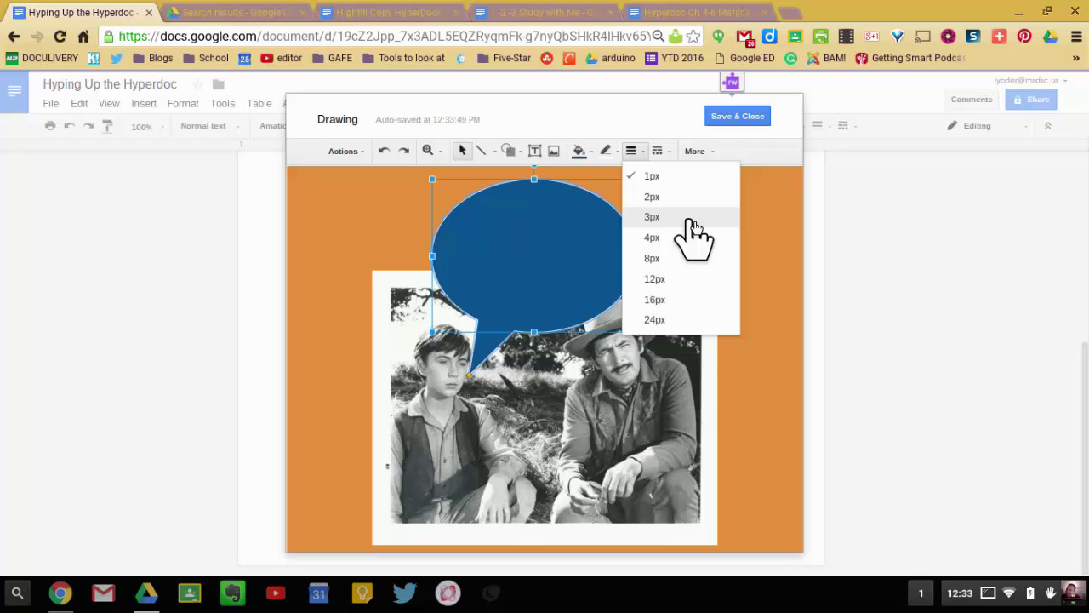
click(691, 217)
click(657, 151)
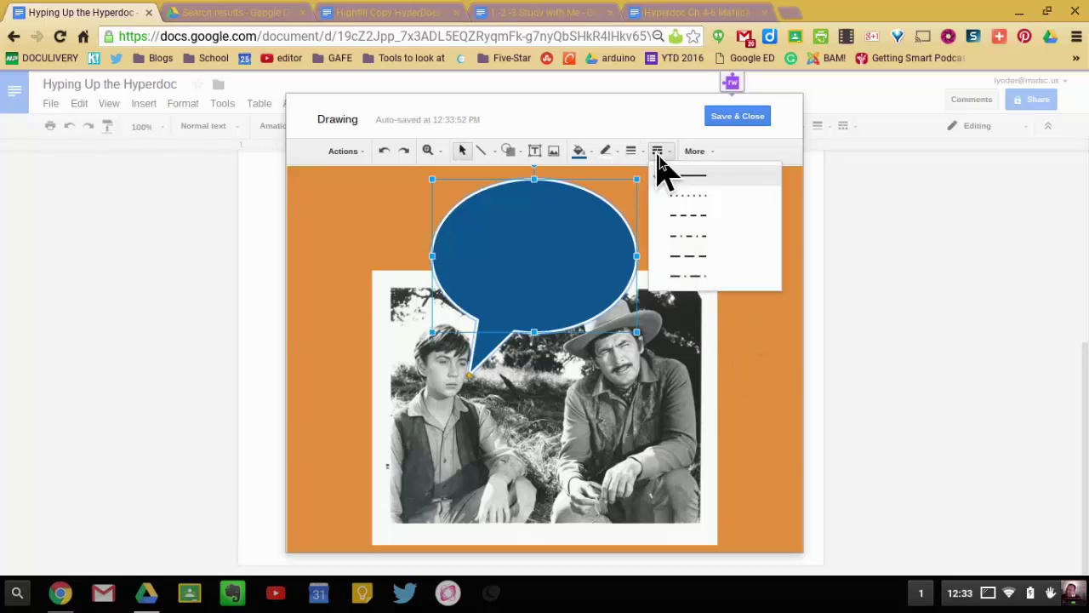
click(689, 198)
click(792, 328)
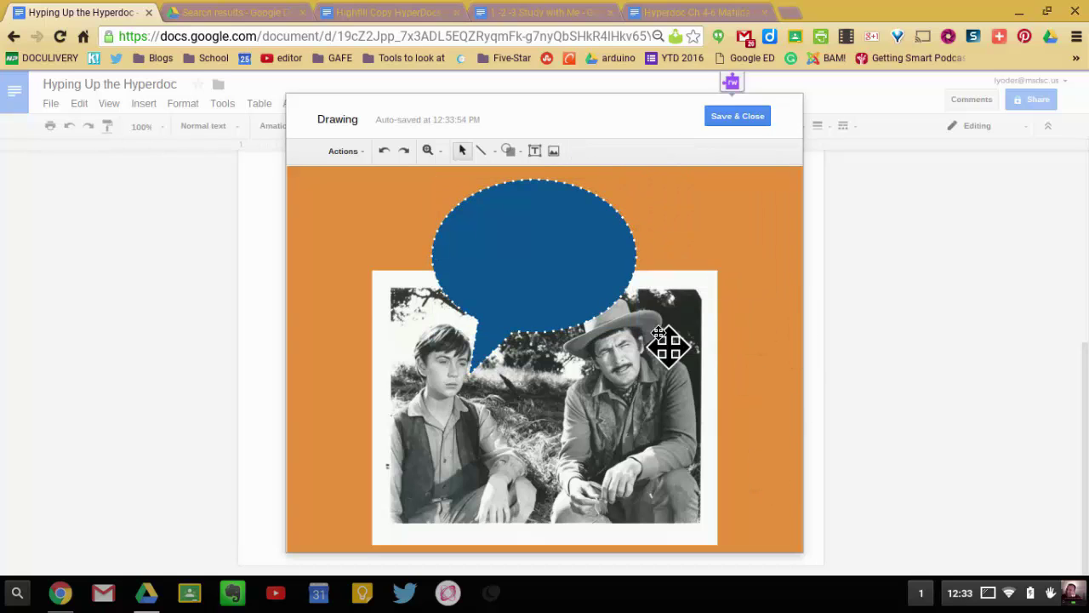
double_click(546, 236)
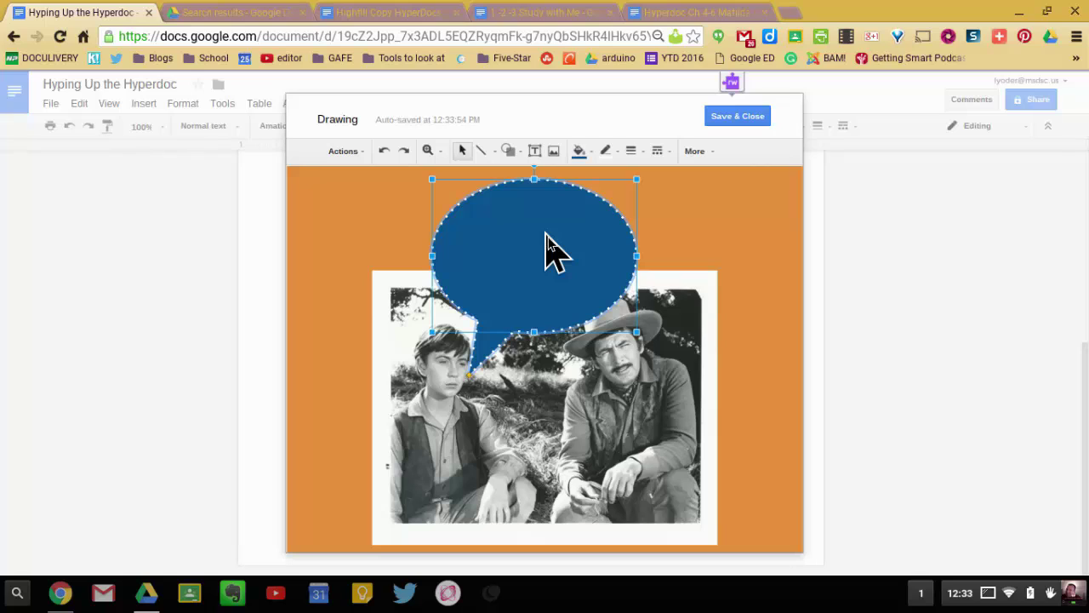
- Format the bubble's text as size 18, Comic Sans MS, center-aligned
click(704, 153)
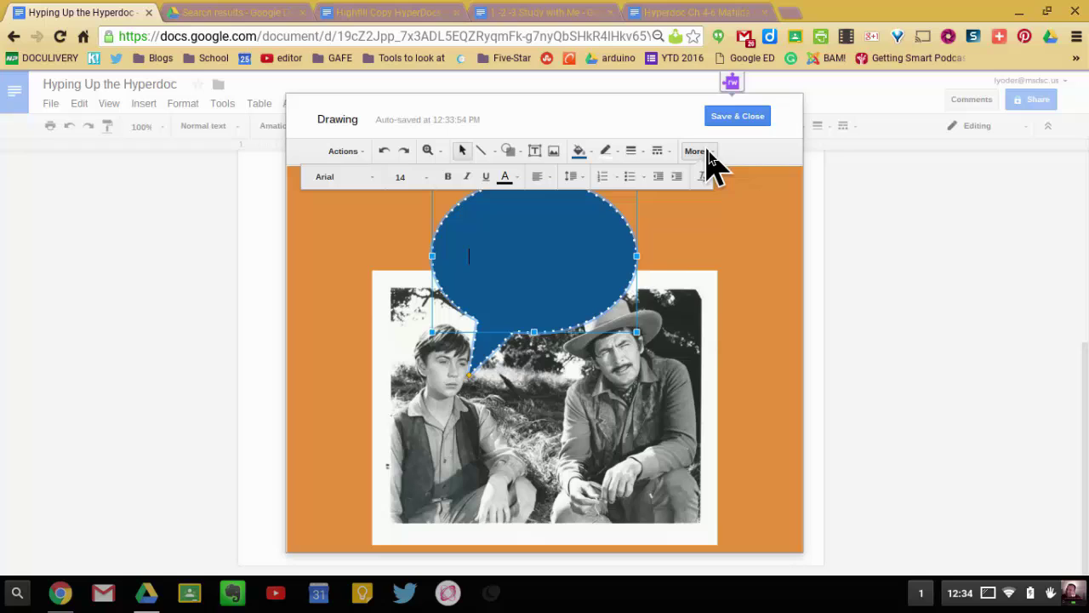
click(430, 183)
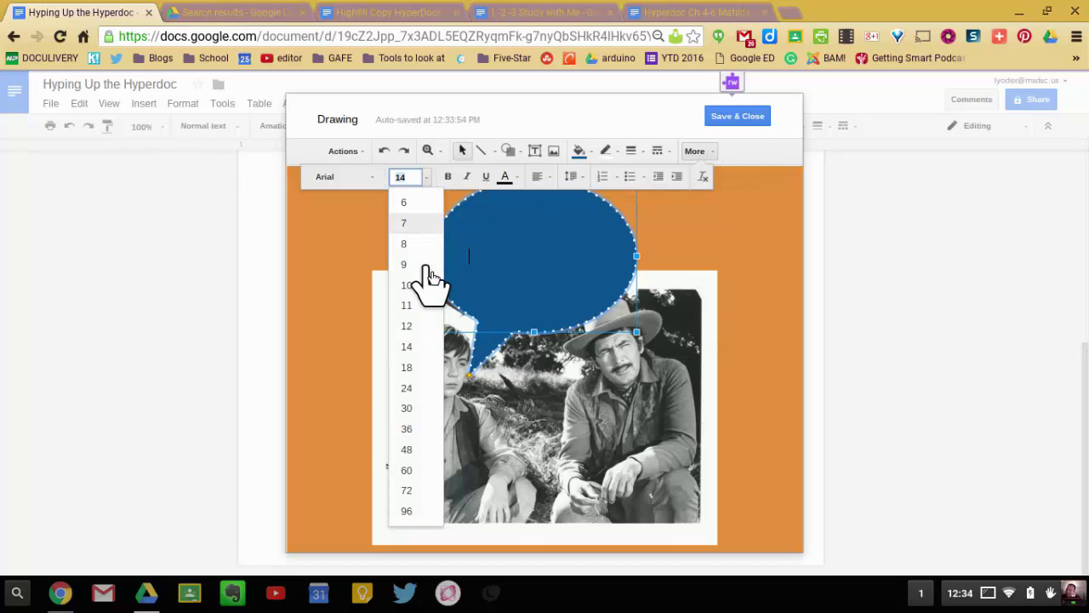
click(428, 375)
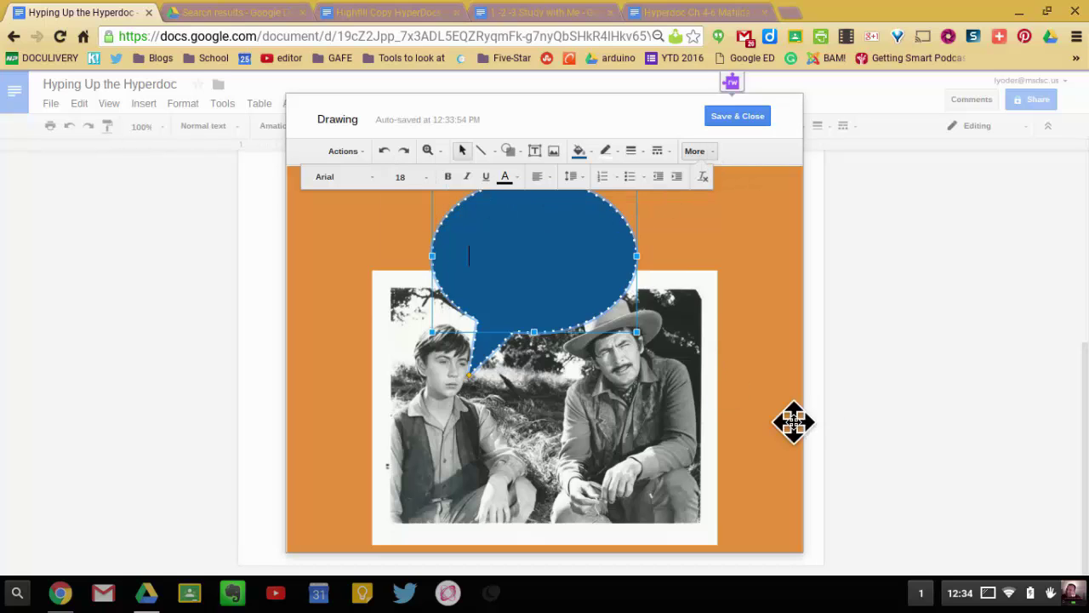
click(370, 179)
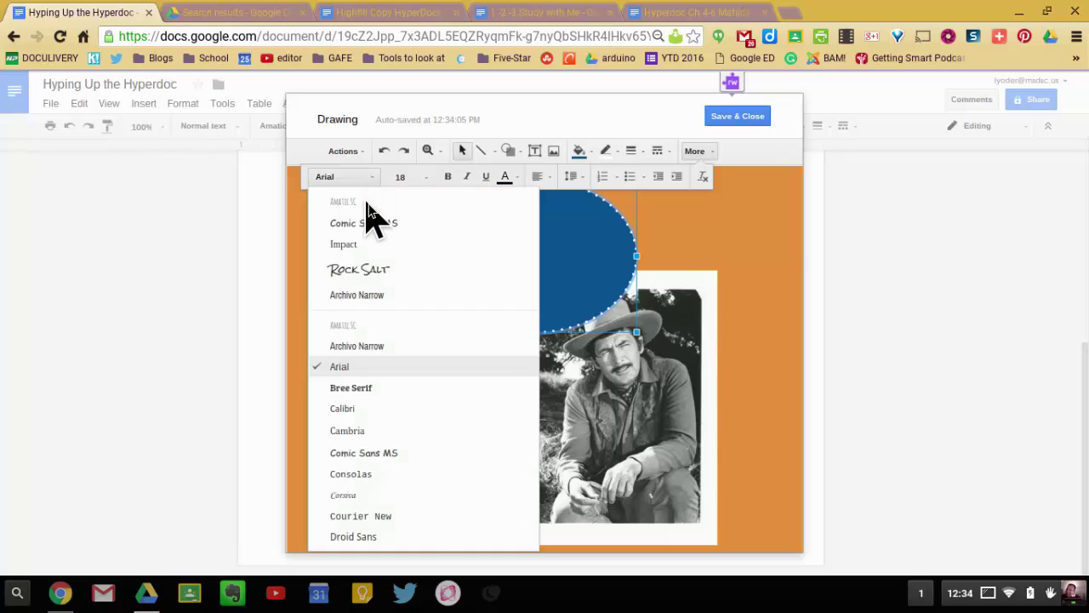
click(361, 223)
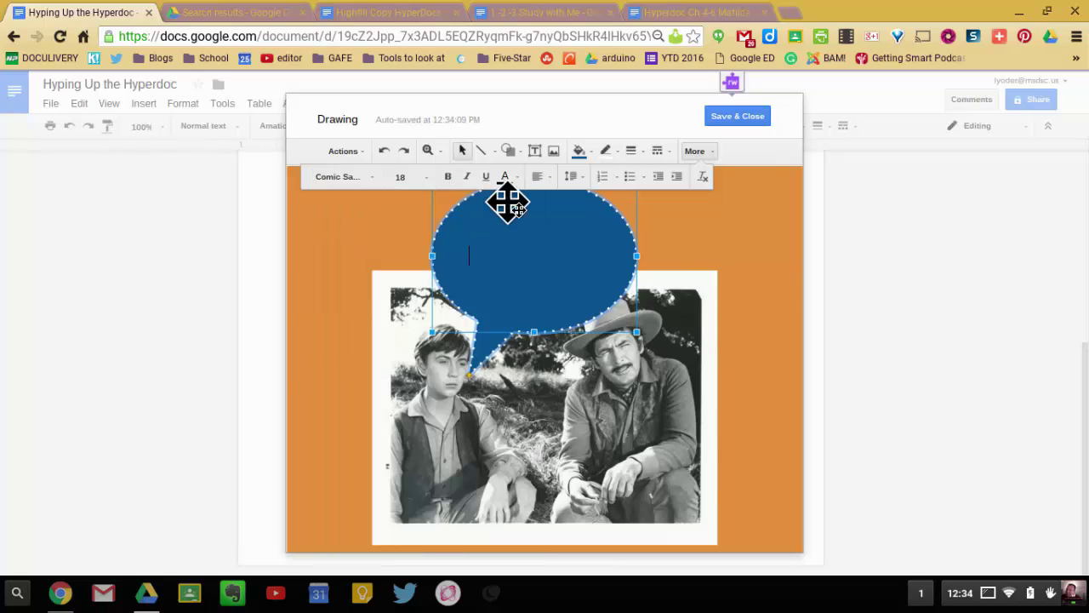
click(537, 176)
click(561, 220)
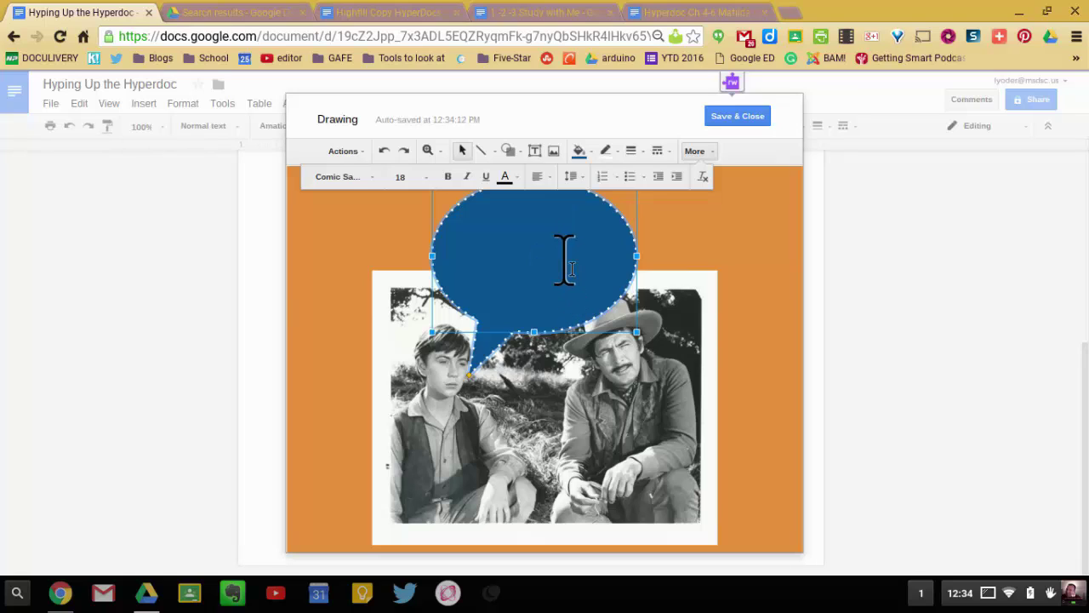
text(I love Arliss, he's my brother for cryin' out loud)
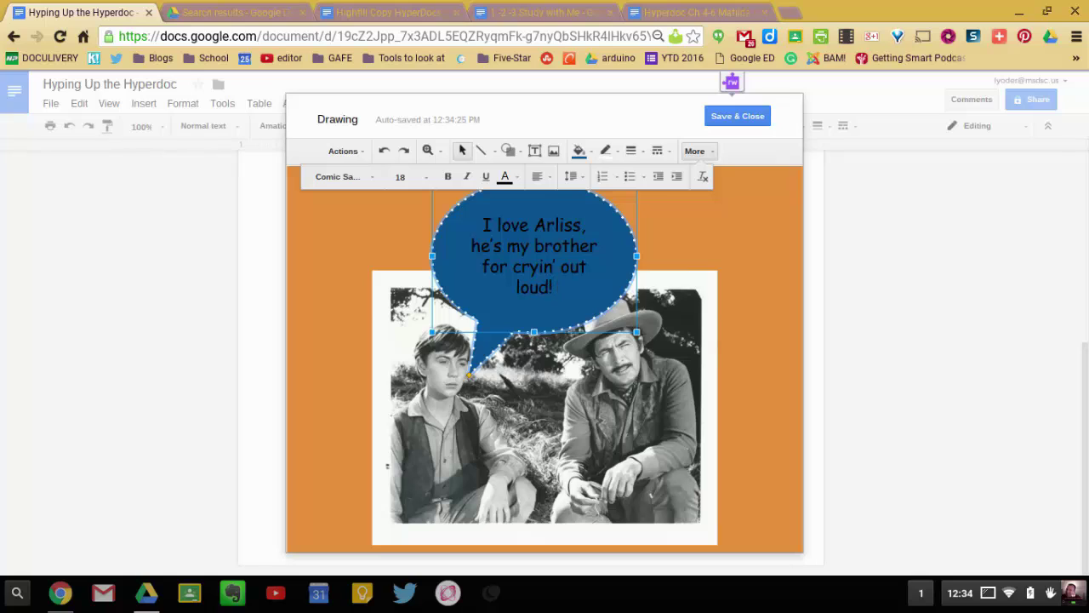
text(, but he sure does drive me crazy when he b)
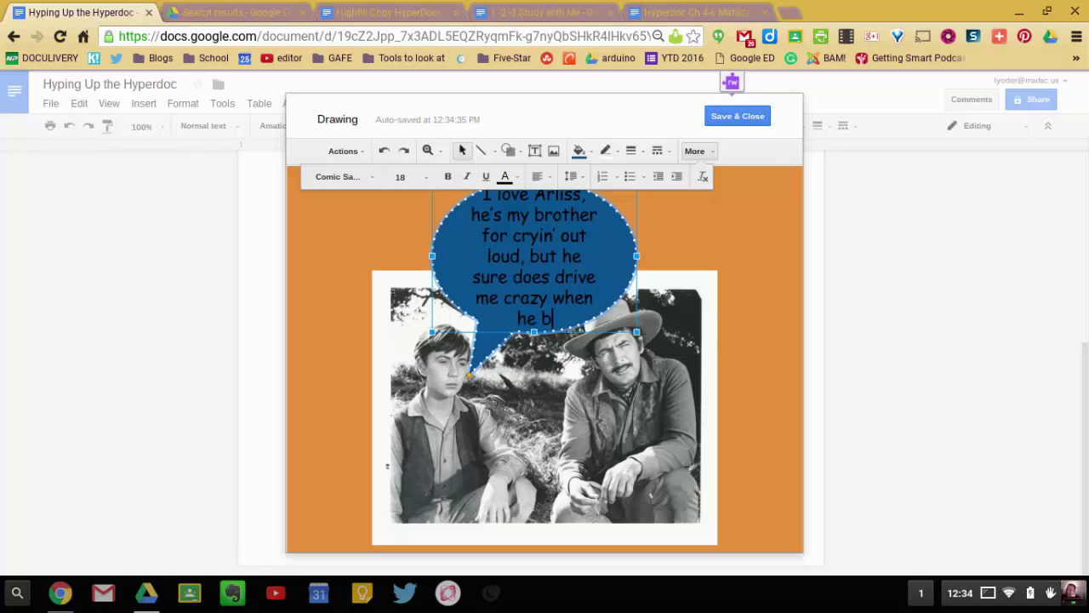
text(athes in our drinks)
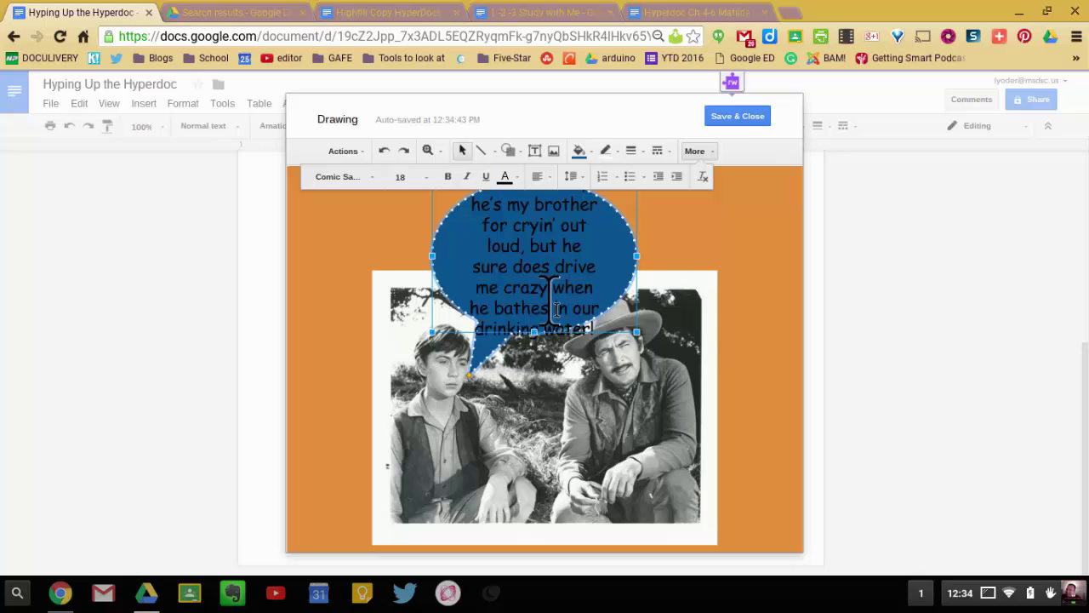
click(779, 386)
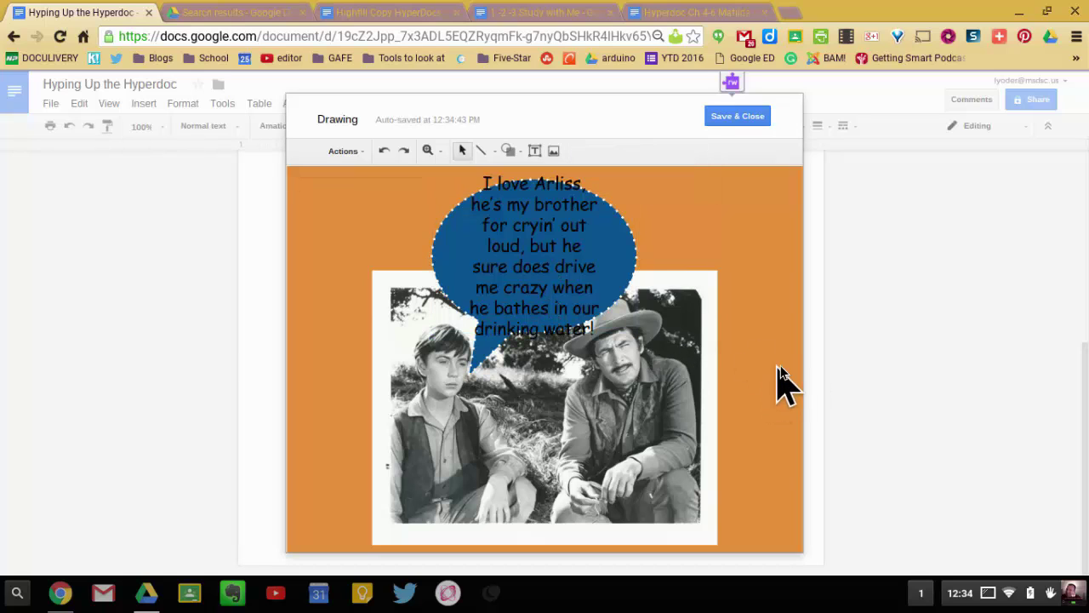
click(542, 204)
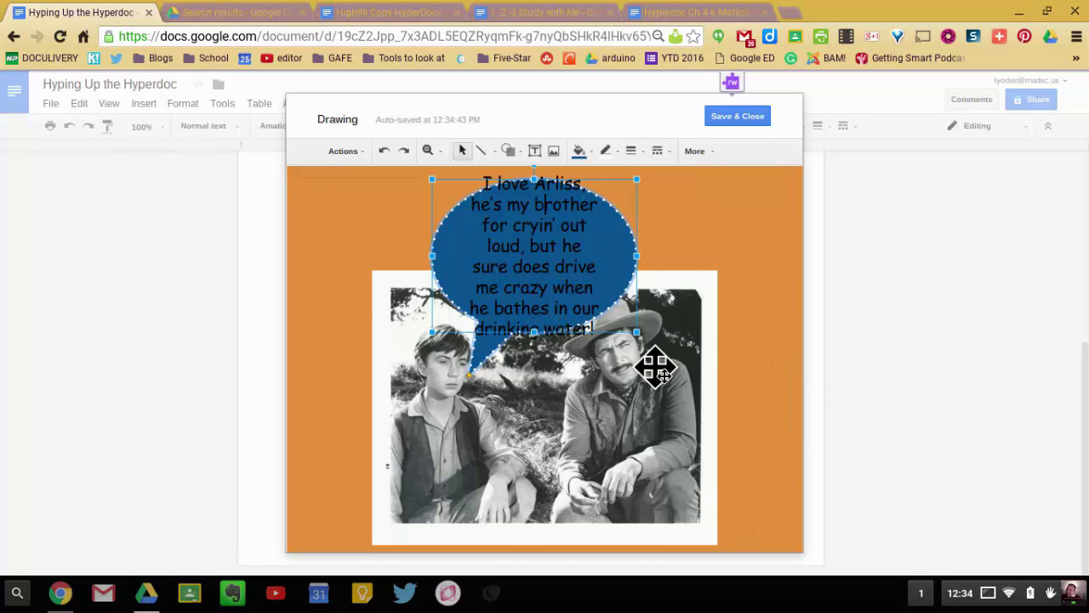
double_click(576, 268)
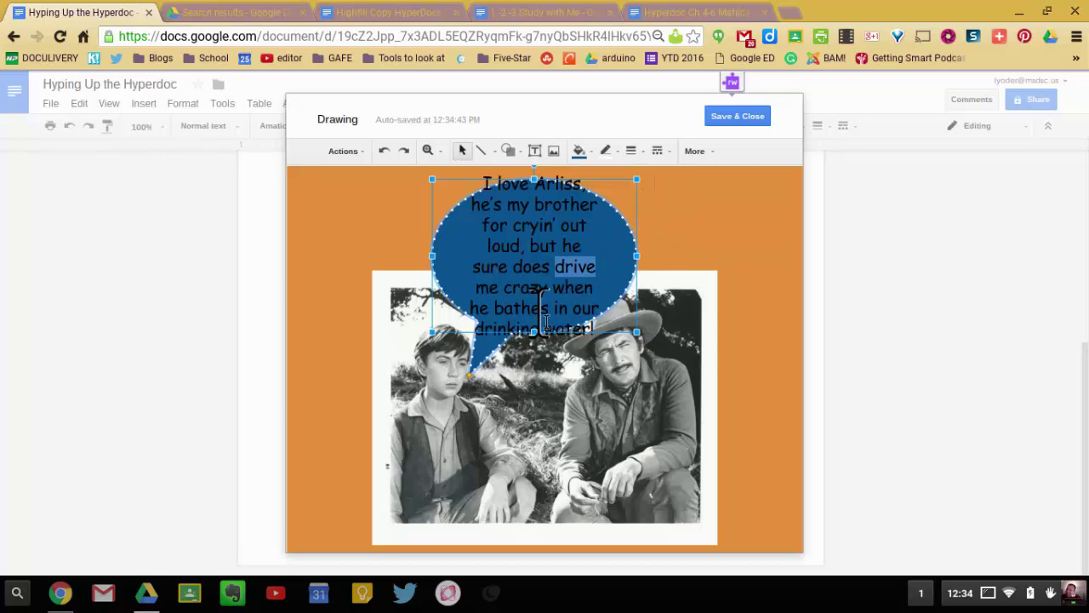
- Enlarge the speech bubble to fit the Arliss quote and place it over the two men
drag(433, 180, 364, 176)
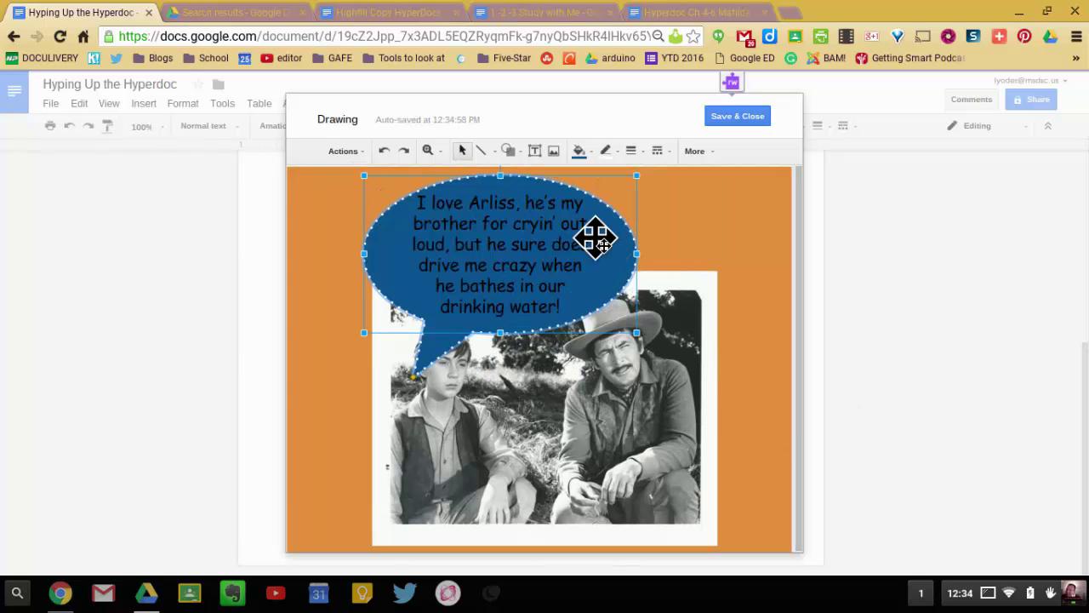
drag(591, 236, 678, 267)
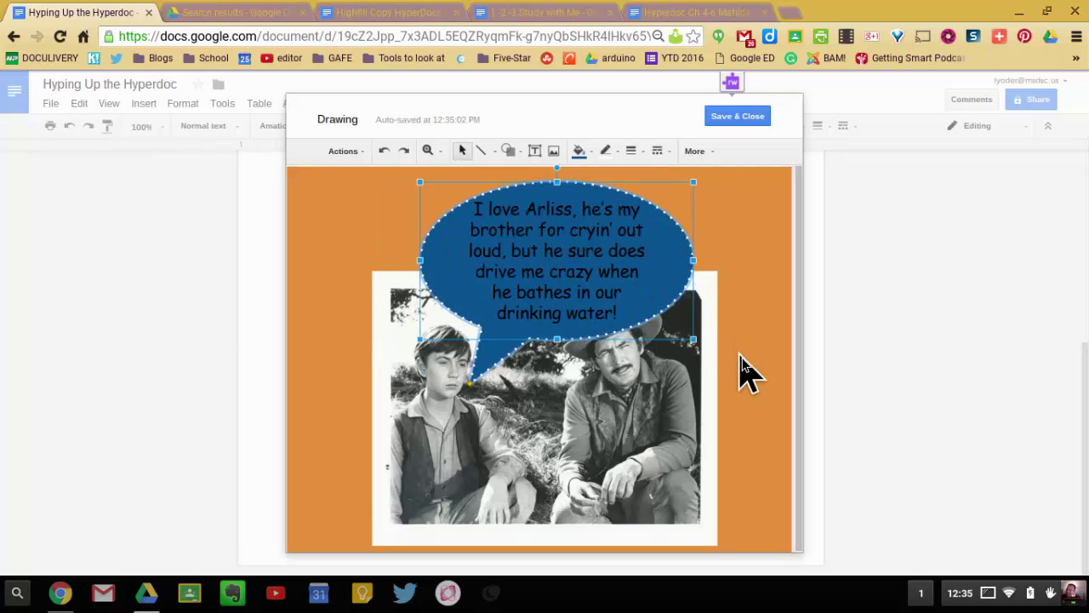
click(741, 373)
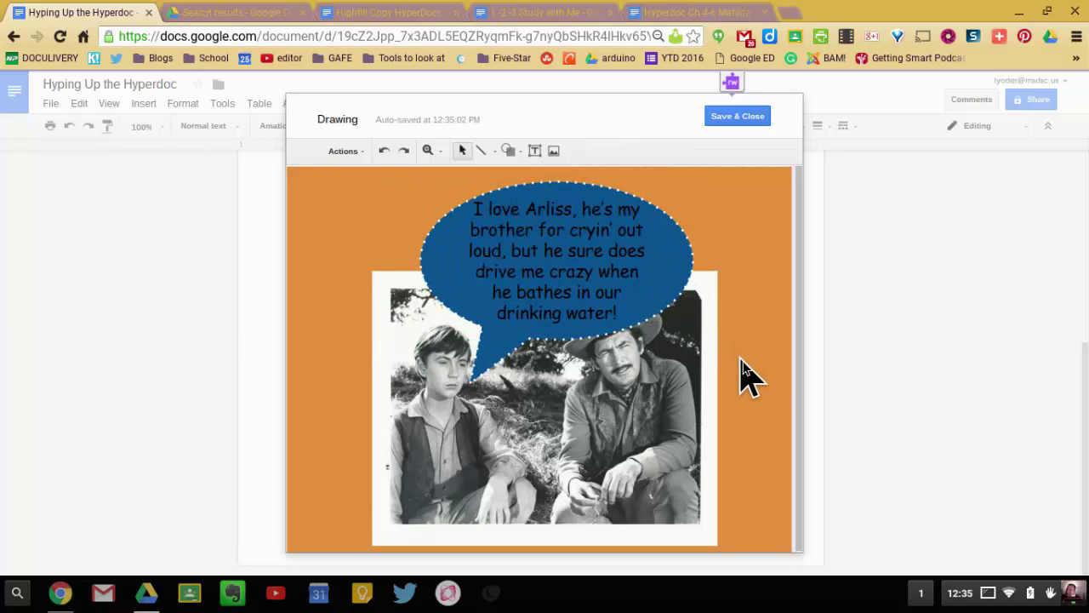
- Save and close the drawing, then review it in the table's Google Drawing cell
click(754, 120)
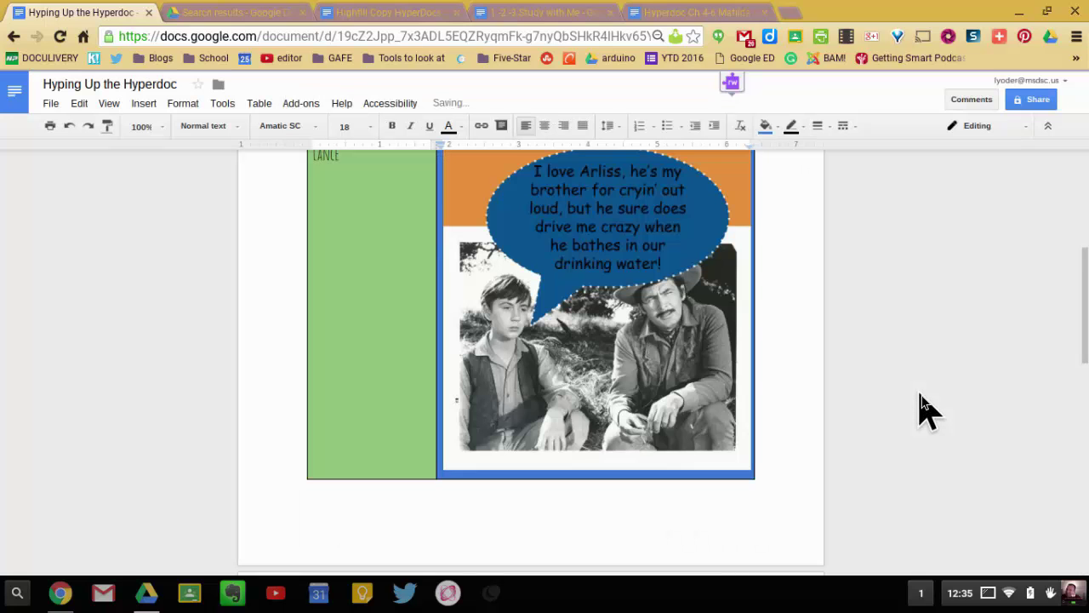
scroll(880, 462, up, 3)
scroll(743, 405, down, 5)
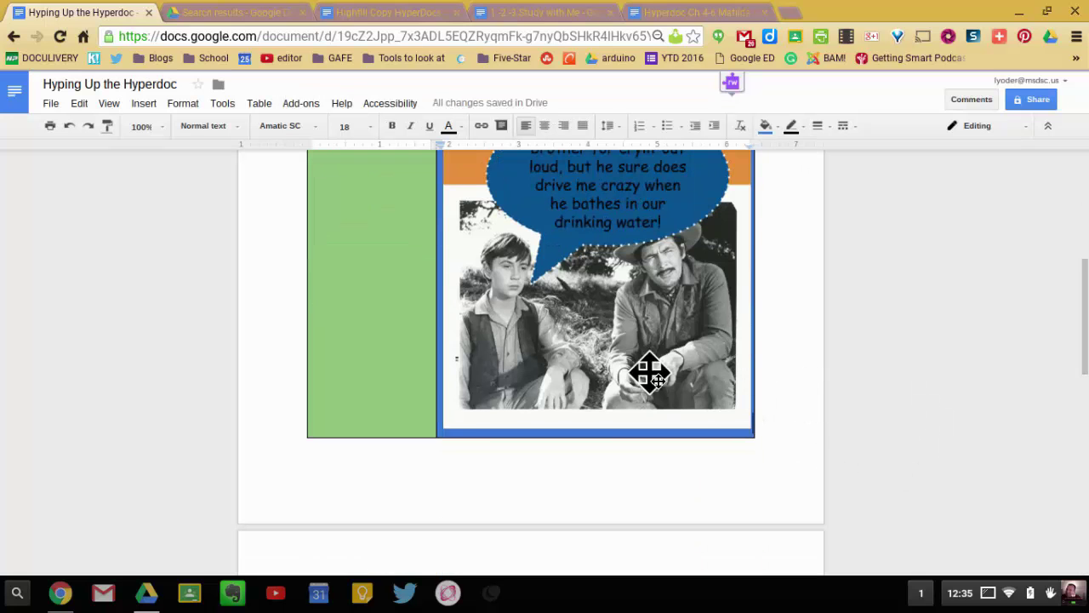
scroll(642, 389, up, 5)
scroll(389, 360, up, 1)
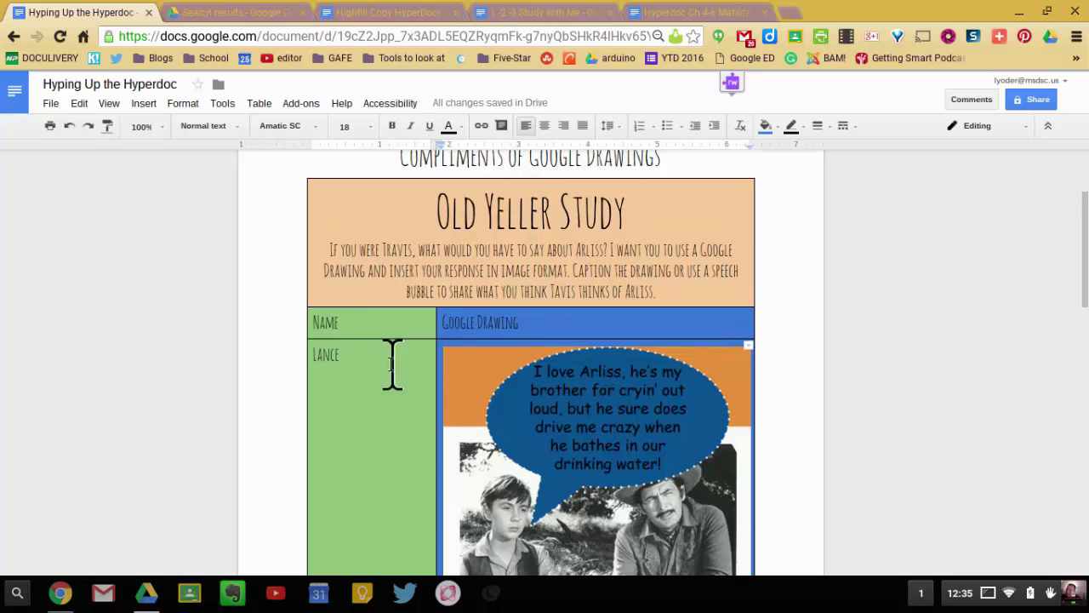
scroll(496, 360, down, 1)
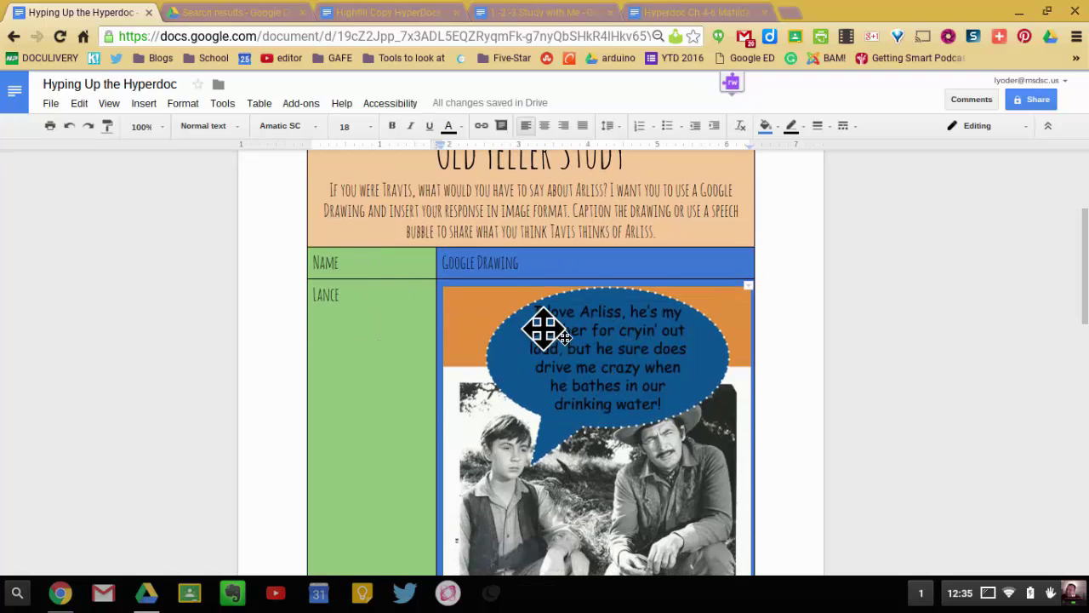
scroll(777, 383, down, 1)
scroll(783, 394, down, 4)
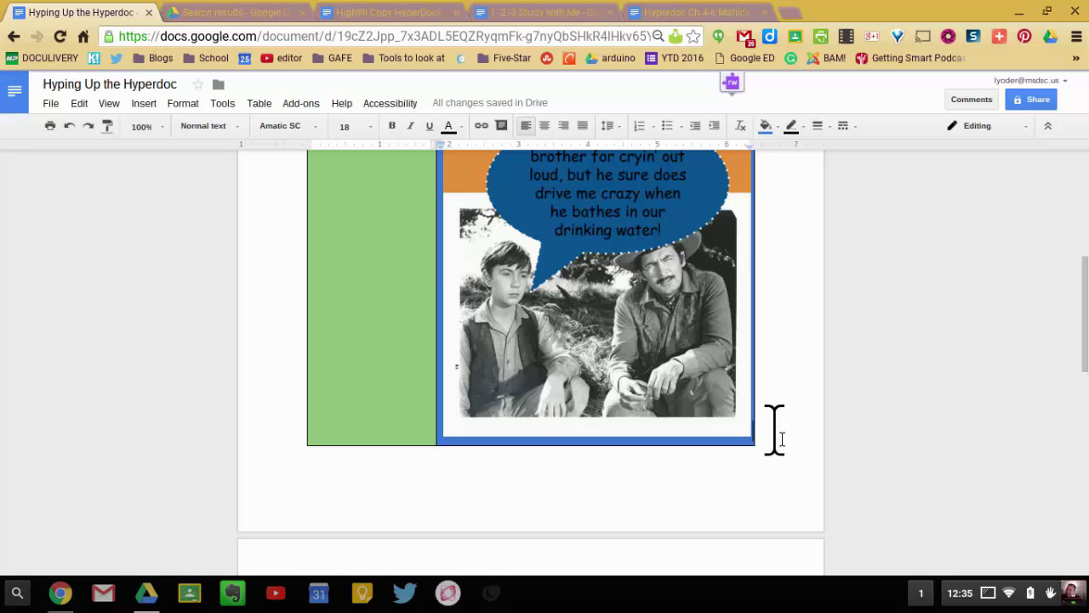
scroll(788, 421, down, 5)
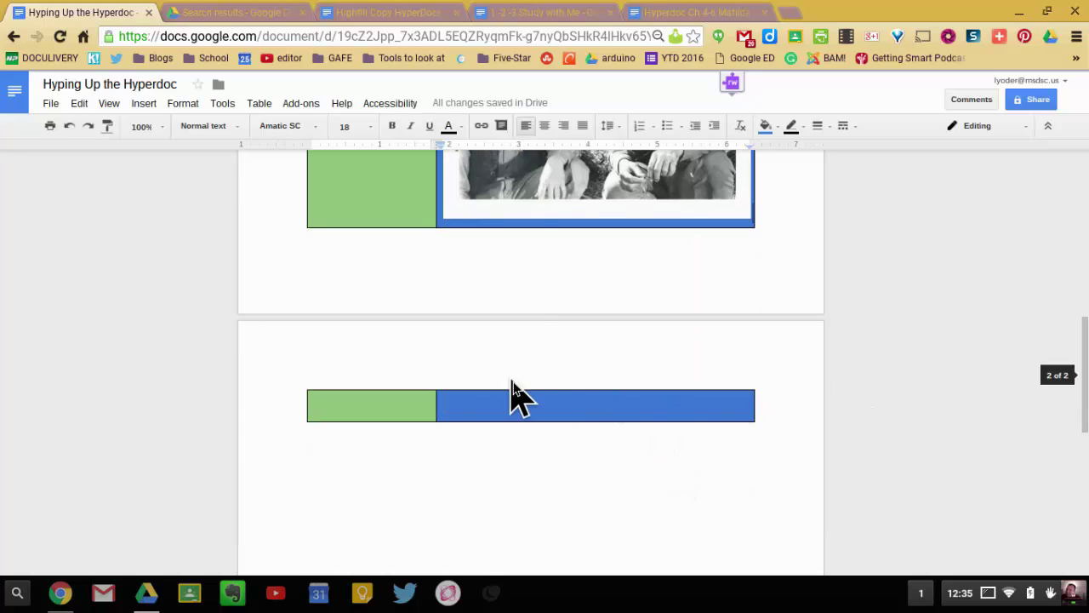
scroll(905, 408, up, 7)
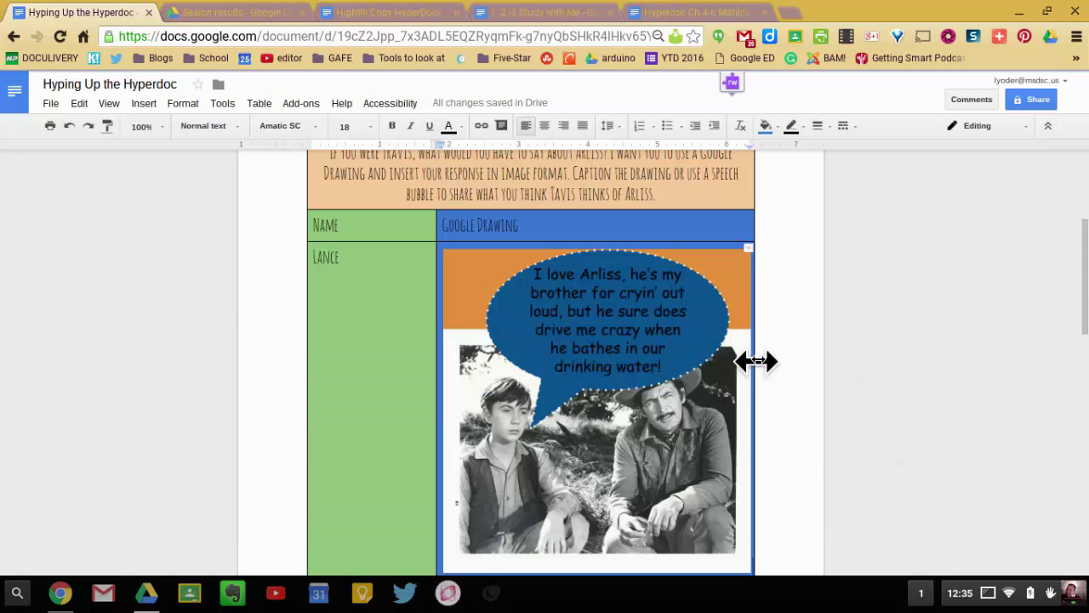
scroll(976, 477, down, 2)
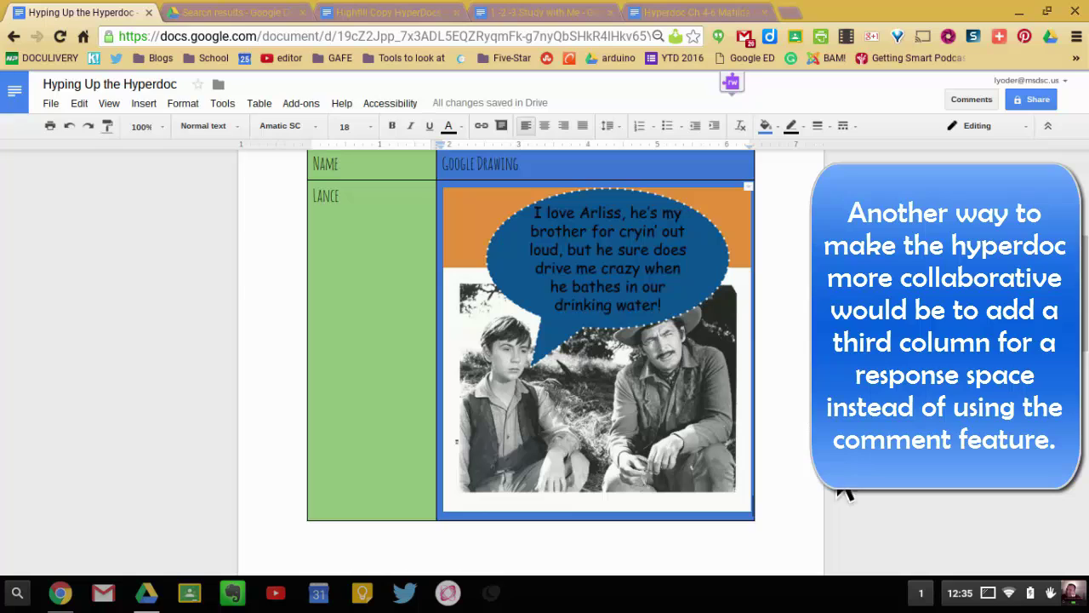
scroll(797, 323, up, 5)
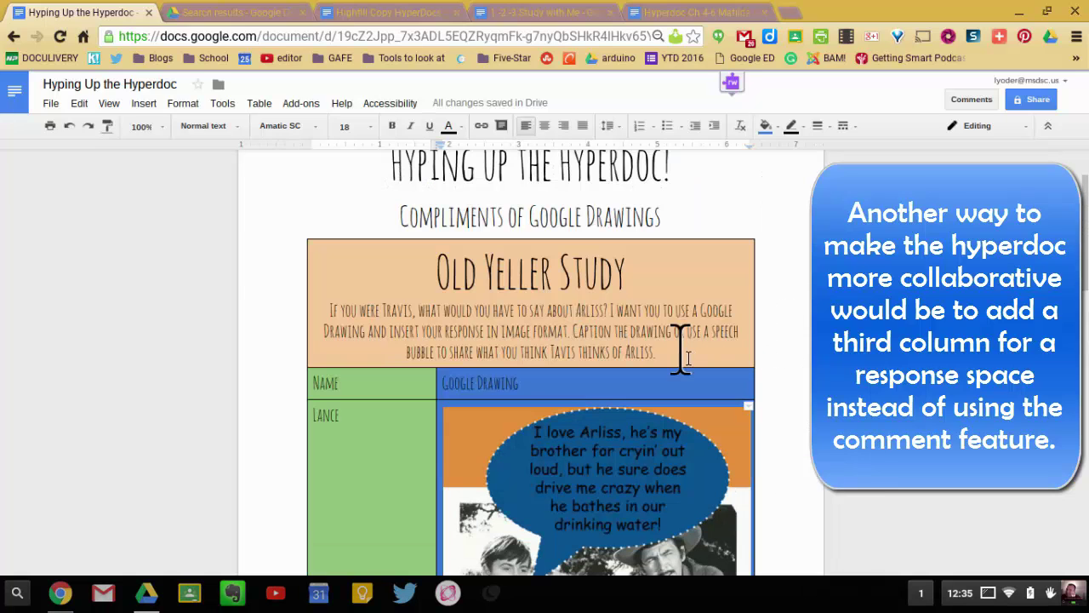
scroll(780, 459, down, 6)
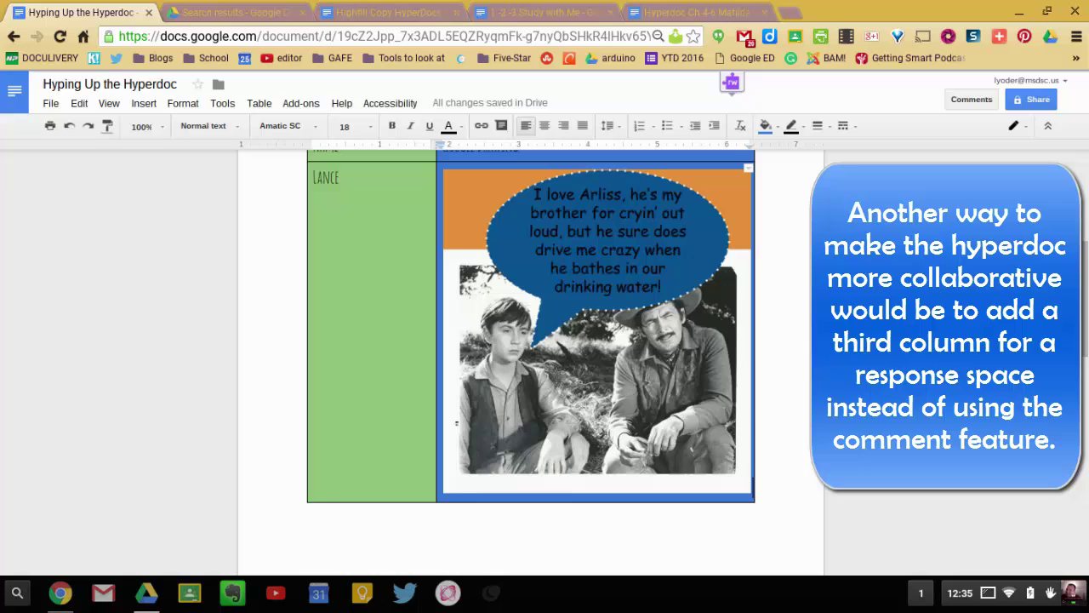
scroll(813, 491, up, 1)
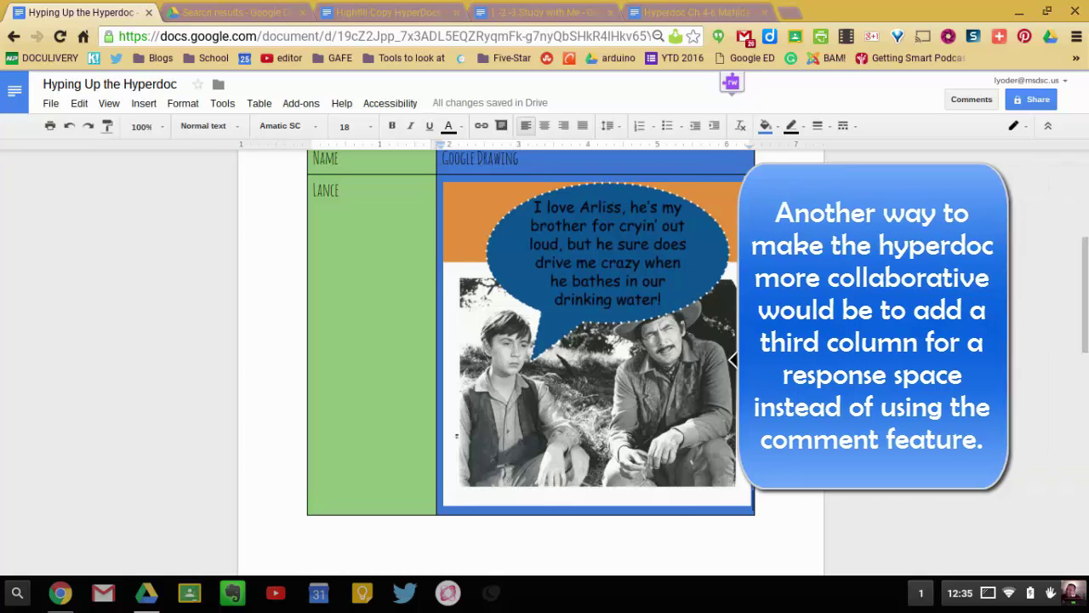
- Comment 'I agree! It would drive me crazy too!' on the drawing
click(745, 387)
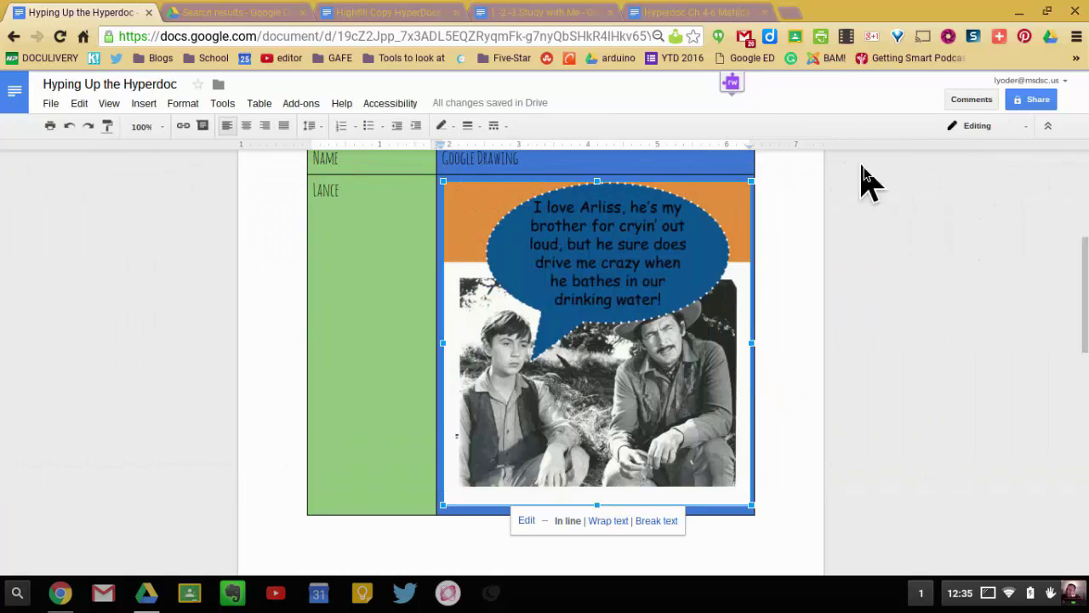
click(962, 99)
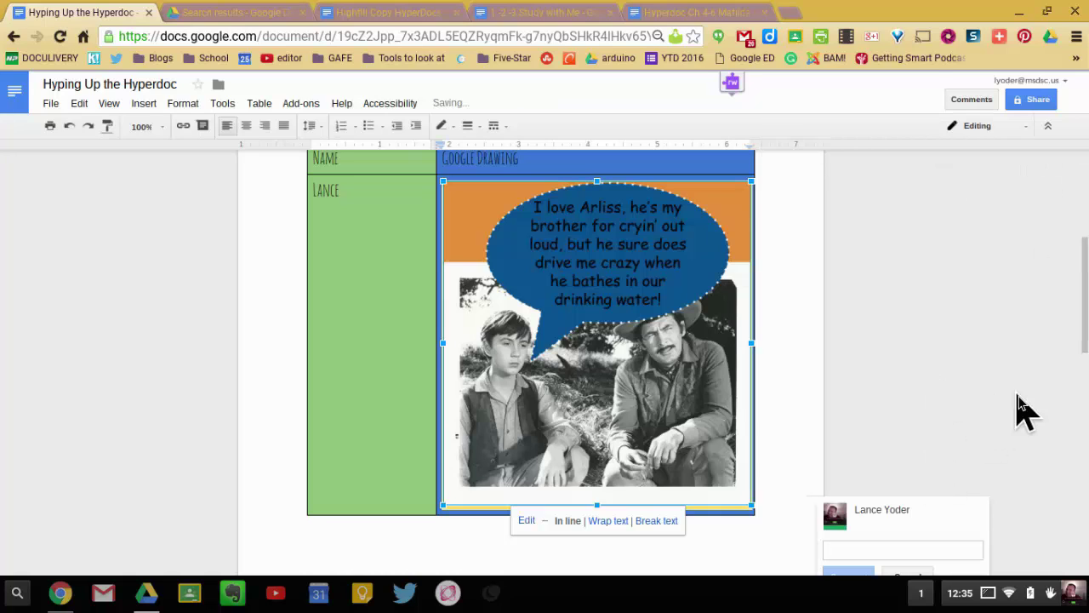
scroll(1021, 409, down, 1)
text(I agree! I)
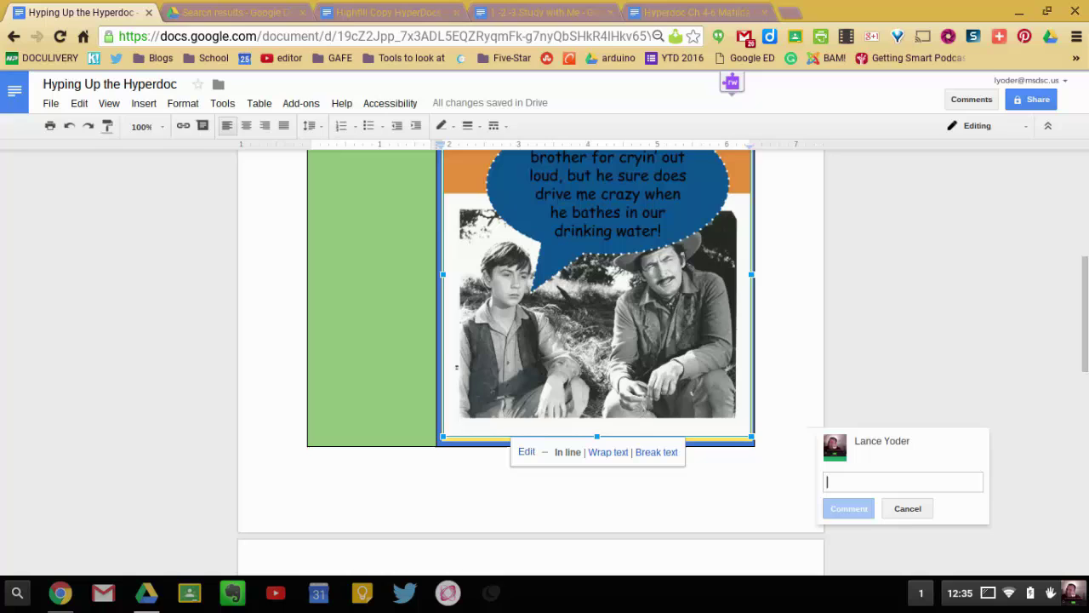
text(t would drive me crazy too!)
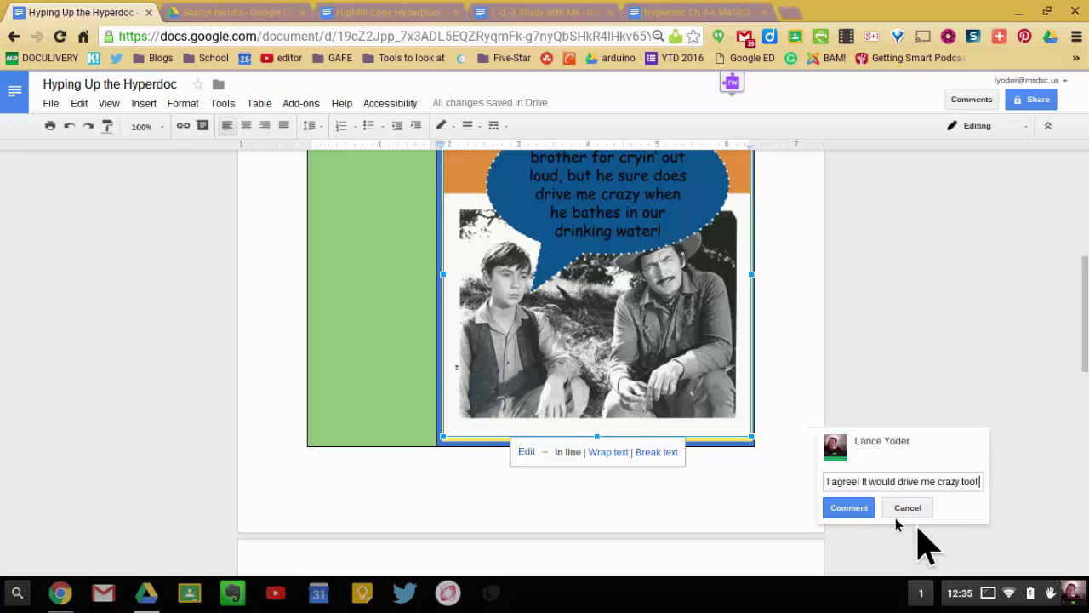
click(848, 507)
scroll(851, 511, down, 3)
scroll(885, 400, up, 1)
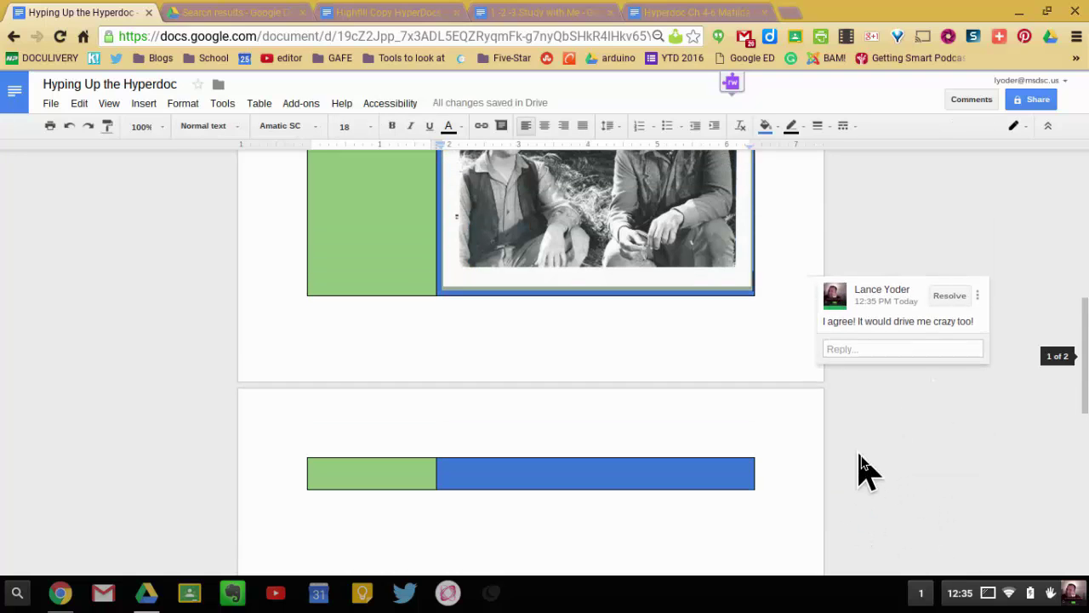
scroll(766, 383, up, 2)
scroll(760, 331, up, 2)
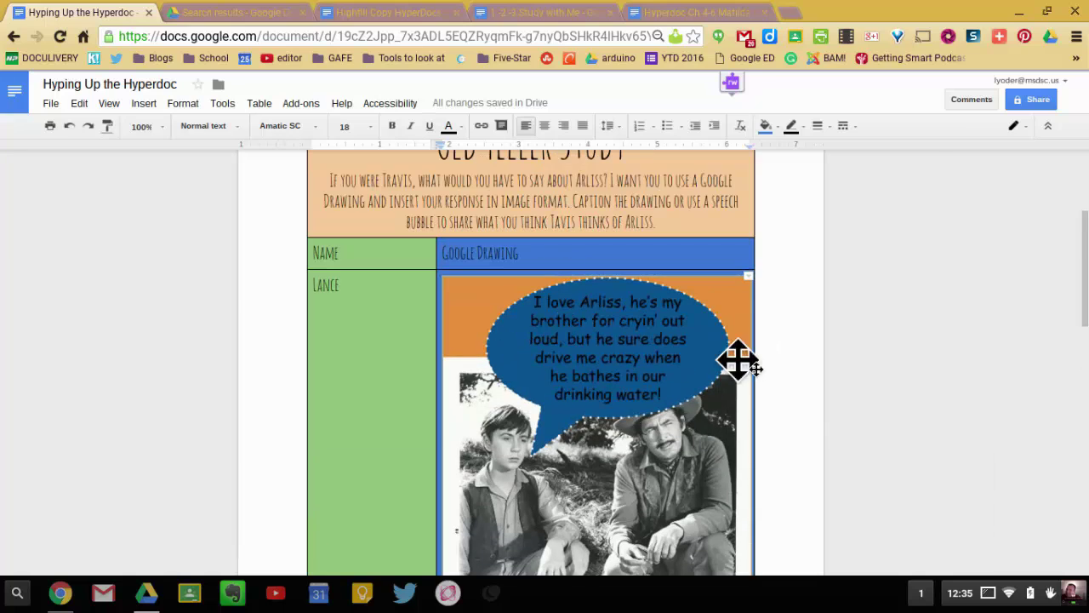
scroll(813, 400, down, 2)
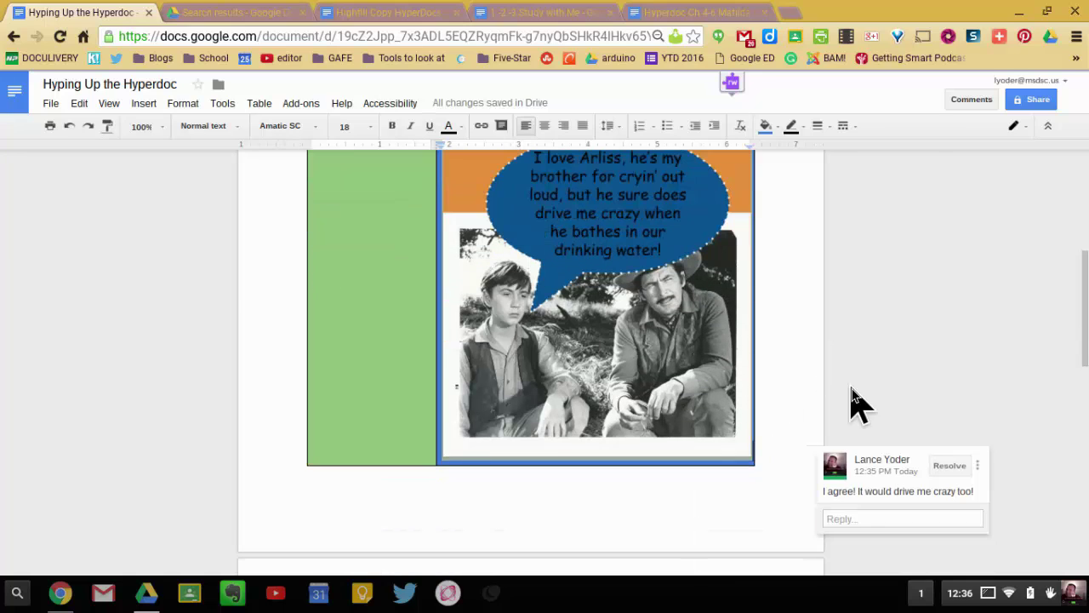
scroll(847, 398, up, 3)
scroll(847, 398, up, 2)
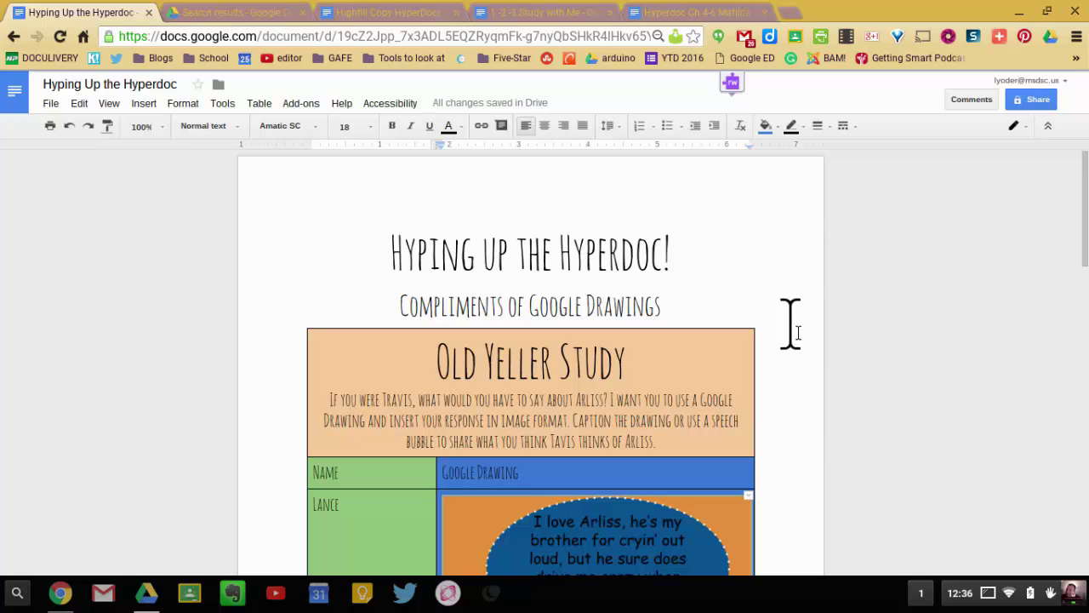
scroll(792, 332, down, 3)
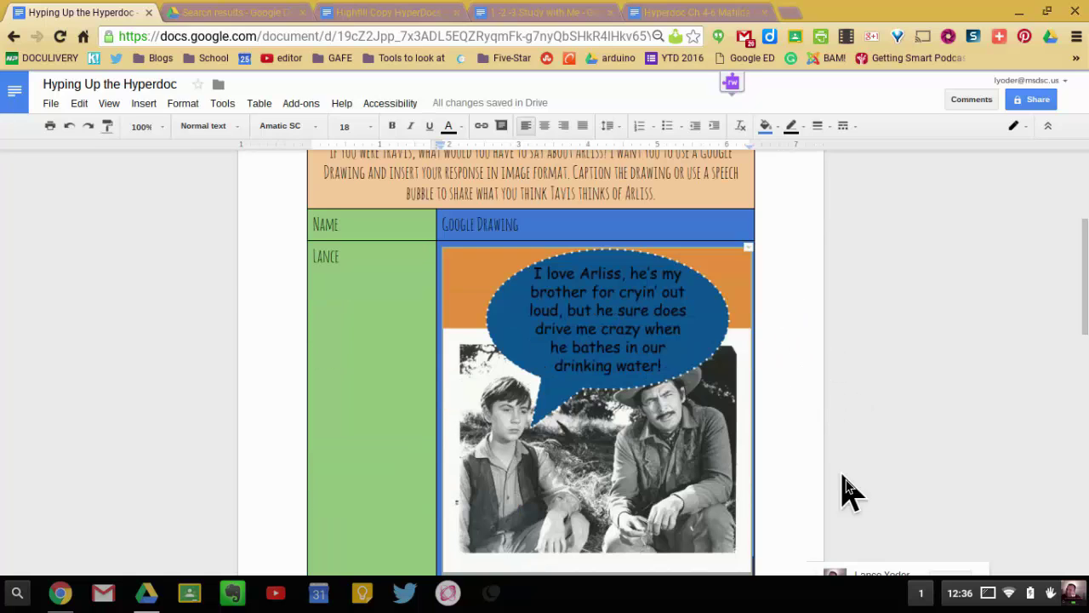
scroll(779, 389, down, 1)
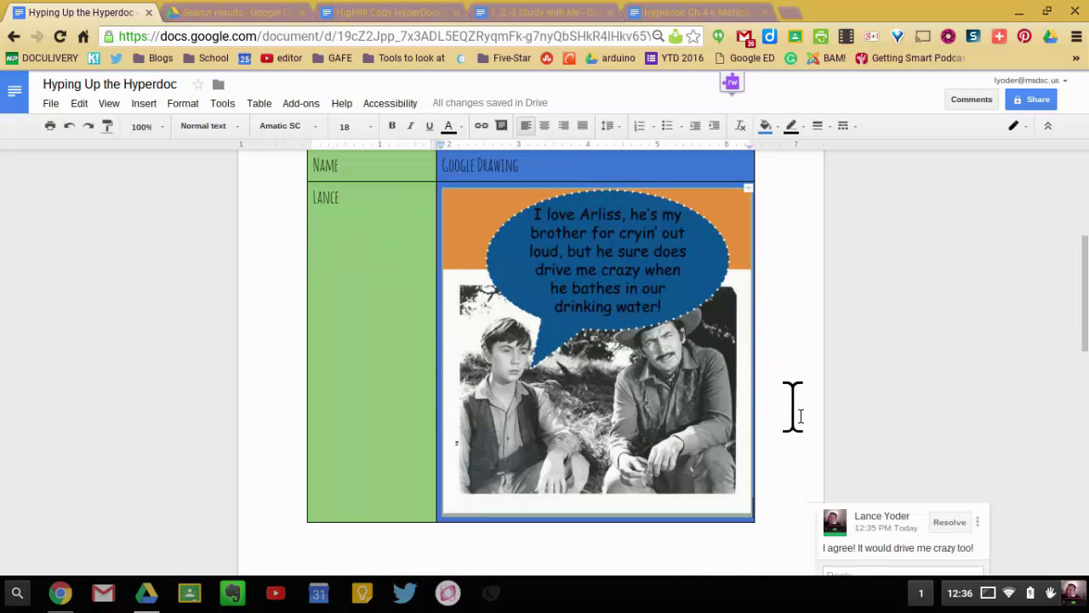
scroll(793, 407, up, 2)
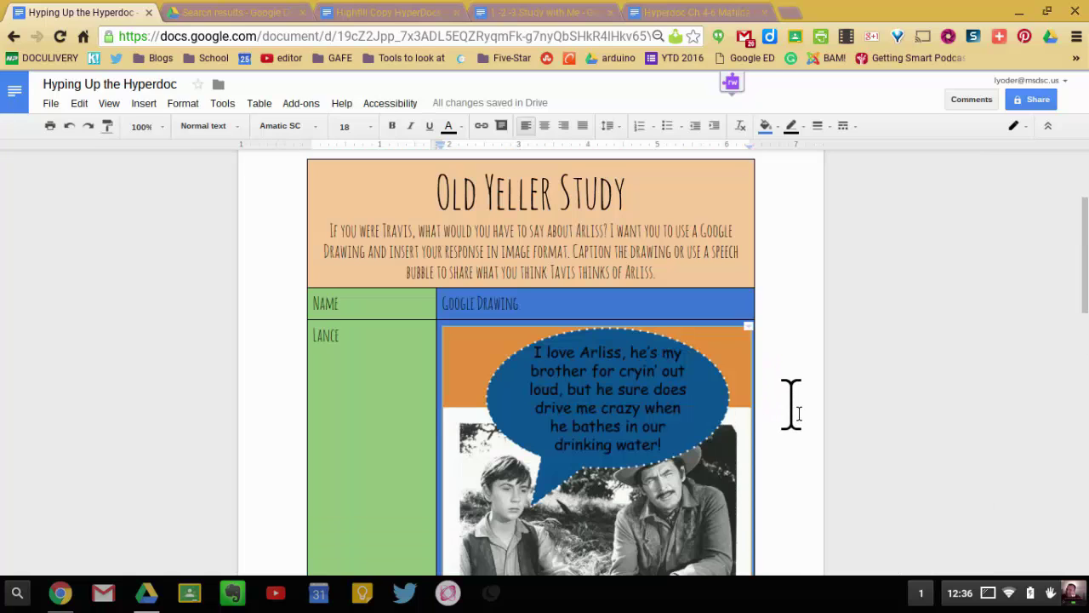